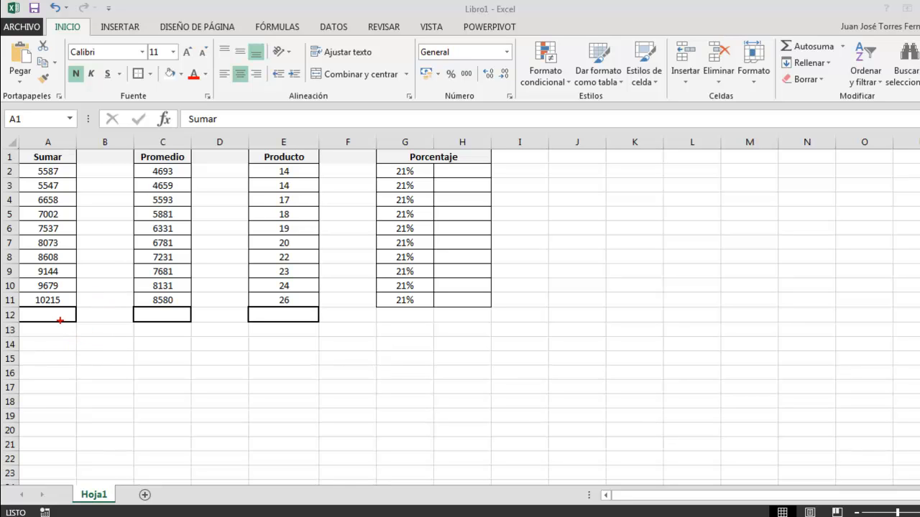
drag(60, 321, 77, 381)
mouse_move(32, 162)
mouse_down()
mouse_move(65, 234)
mouse_move(64, 308)
mouse_up()
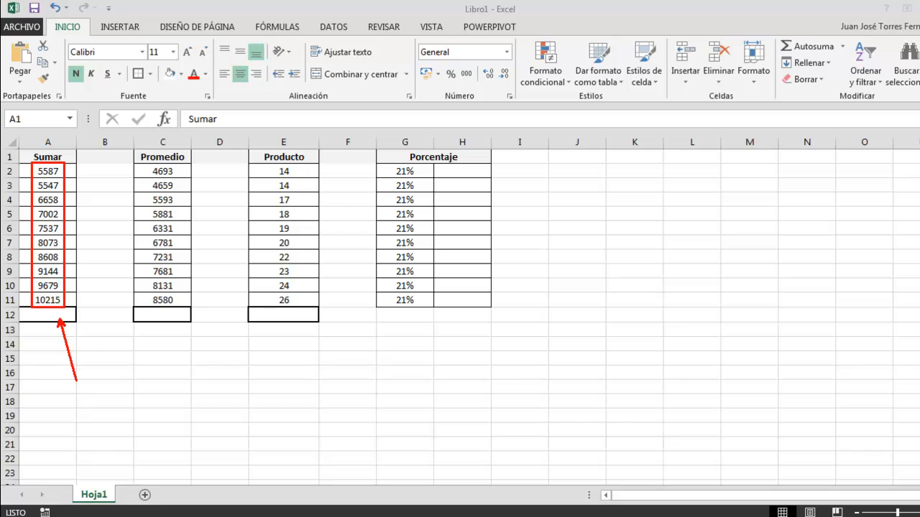
key(Escape)
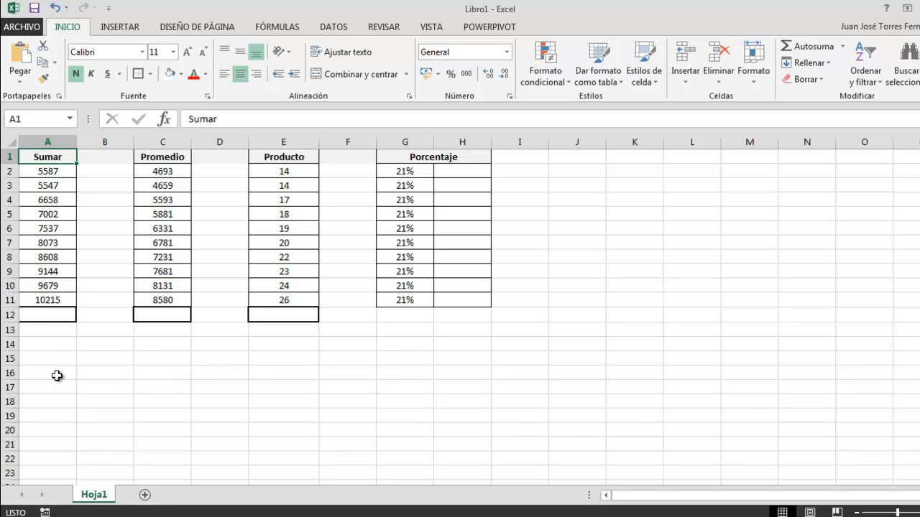
- Enter a formula in B16 that adds the Sumar values cell by cell: =A2+A3+A4+A5+A6+A7+A8+A9+A10+A11
click(101, 375)
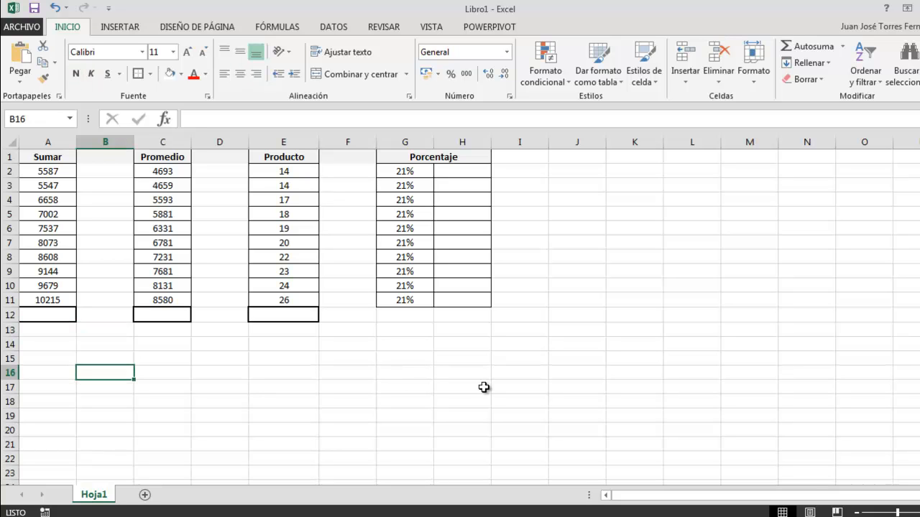
text(=)
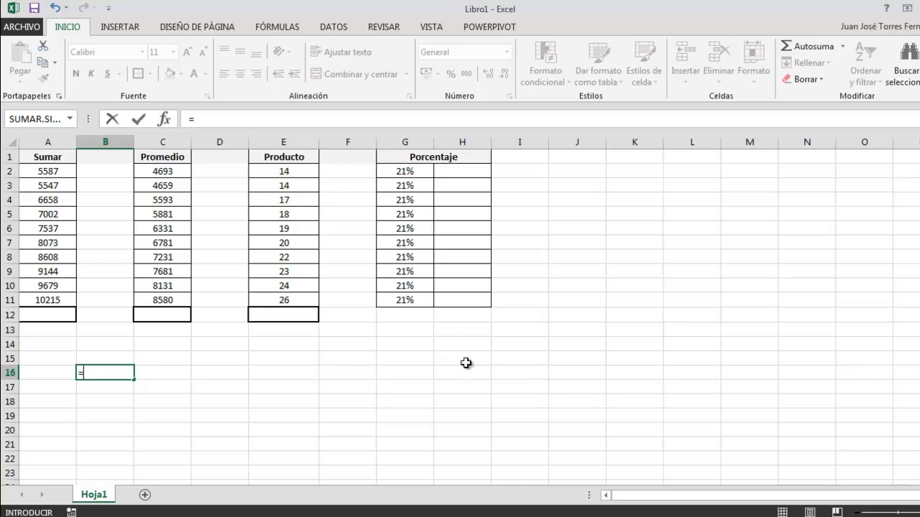
click(49, 174)
text(+)
click(60, 189)
text(+)
click(61, 203)
text(+)
click(53, 214)
text(+)
click(55, 229)
text(+)
click(53, 243)
text(+)
click(54, 257)
text(+)
click(57, 270)
text(+)
click(57, 285)
text(+)
click(47, 300)
text(+)
key(BackSpace)
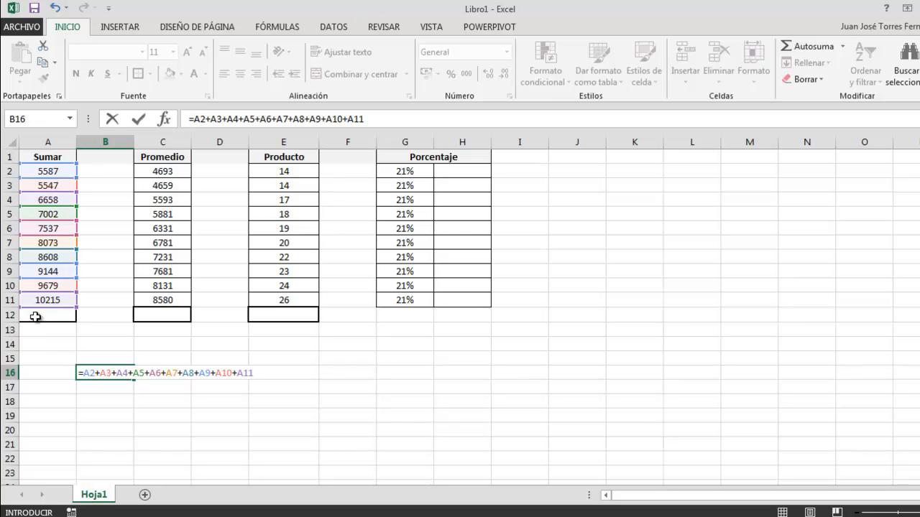
key(ctrl+Return)
ctrl+scroll(160, 278, up, 1)
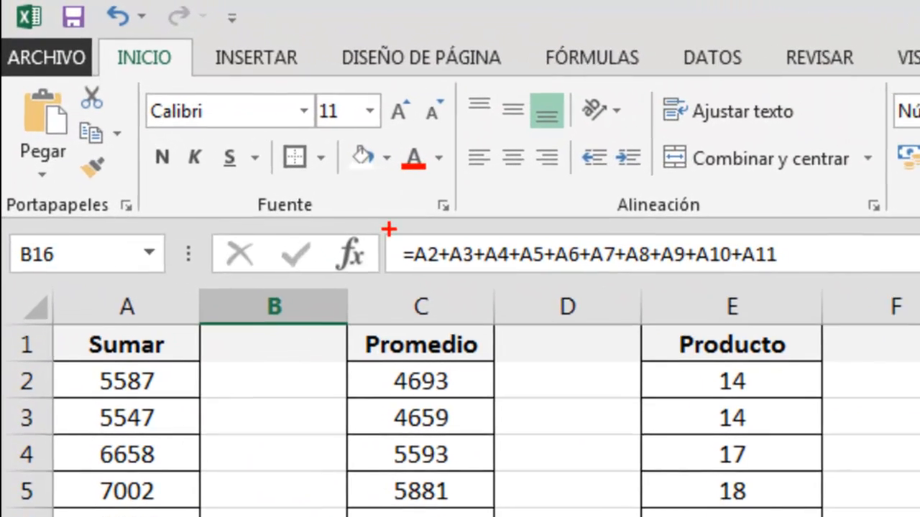
drag(389, 228, 848, 275)
drag(805, 252, 919, 253)
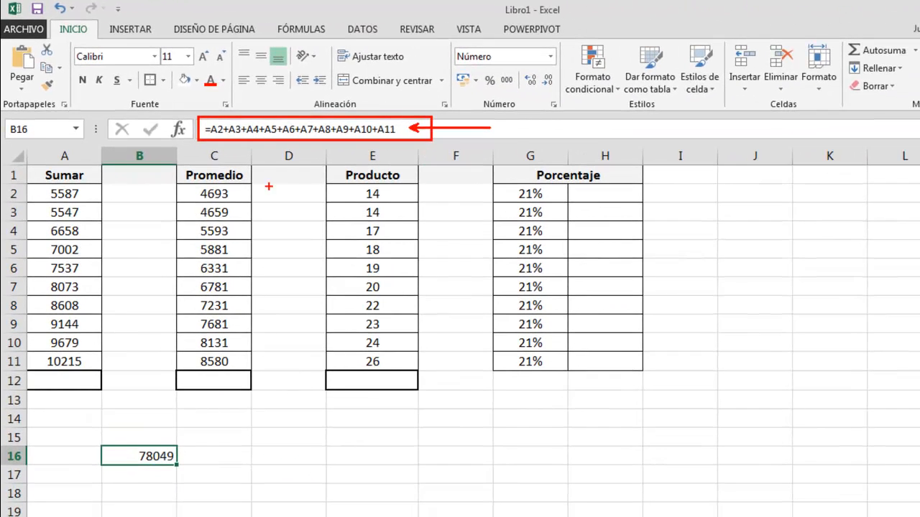
mouse_move(26, 183)
mouse_down()
mouse_move(96, 279)
mouse_move(99, 369)
mouse_up()
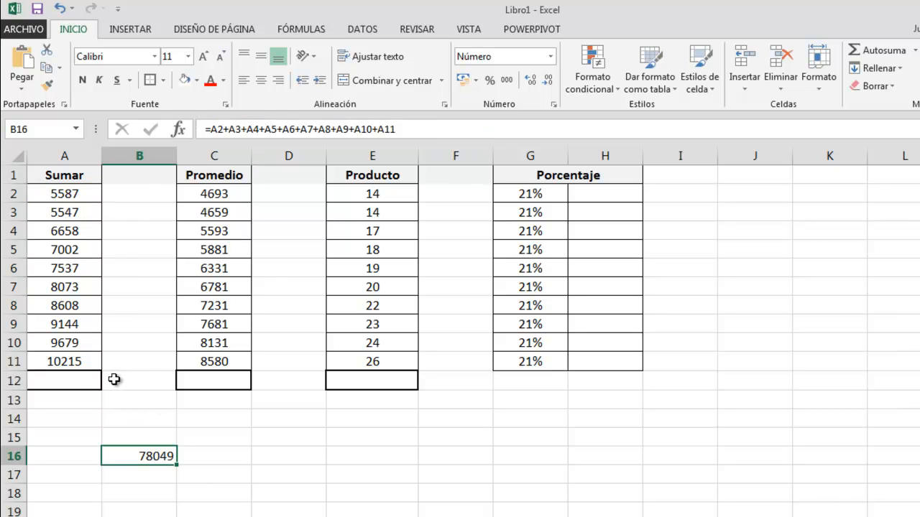
- Total the Sumar column in A12 with the formula =suma(A2:A11)
click(81, 380)
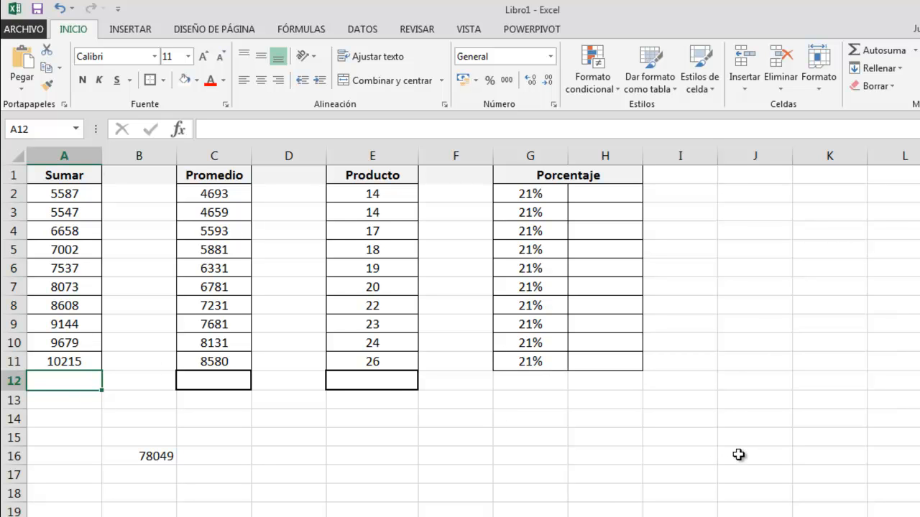
text(=)
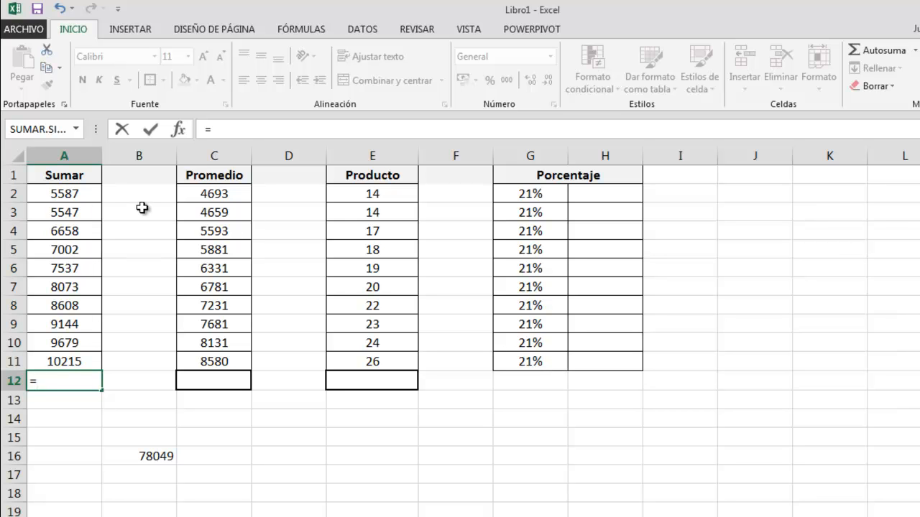
text(suma)
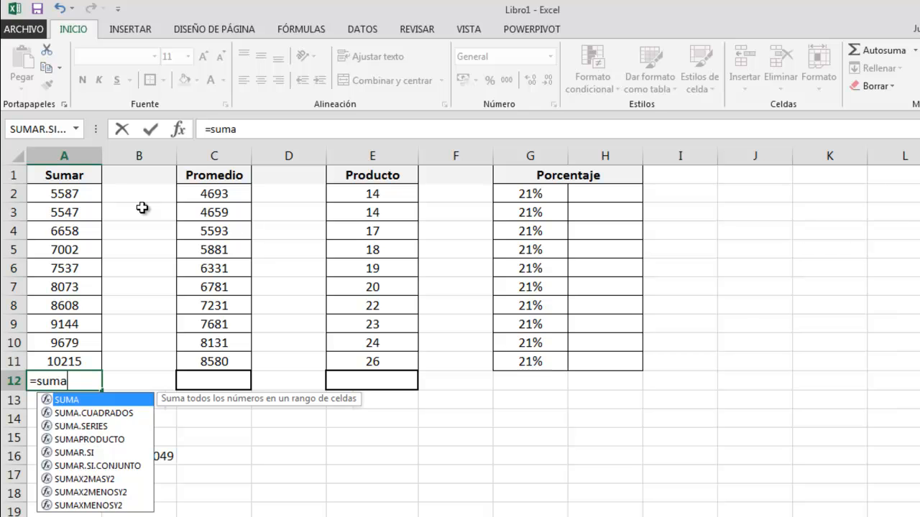
text(()
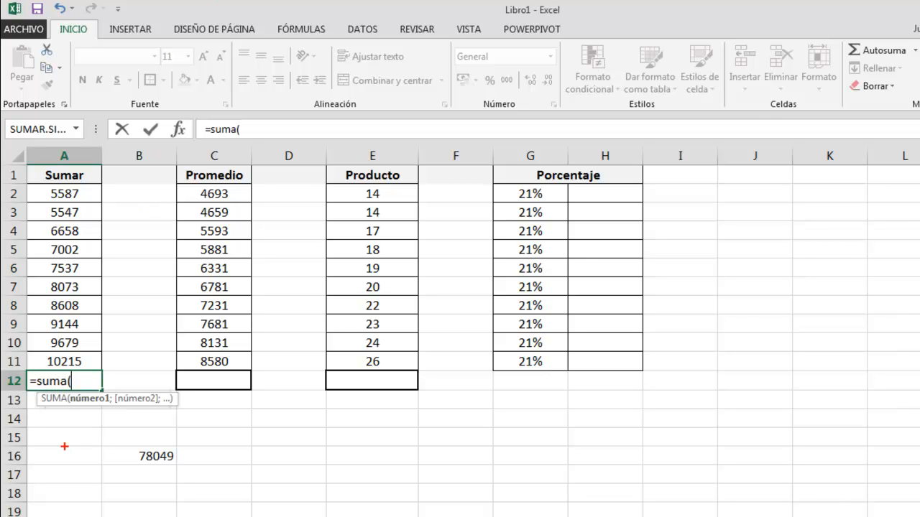
mouse_move(33, 391)
mouse_down()
mouse_move(190, 414)
mouse_move(182, 408)
mouse_up()
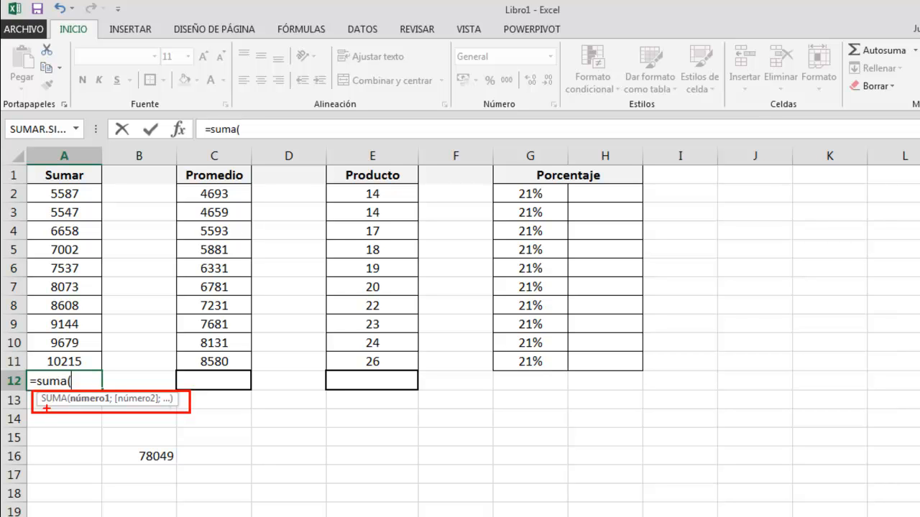
drag(44, 407, 63, 406)
drag(89, 407, 90, 443)
drag(135, 411, 134, 444)
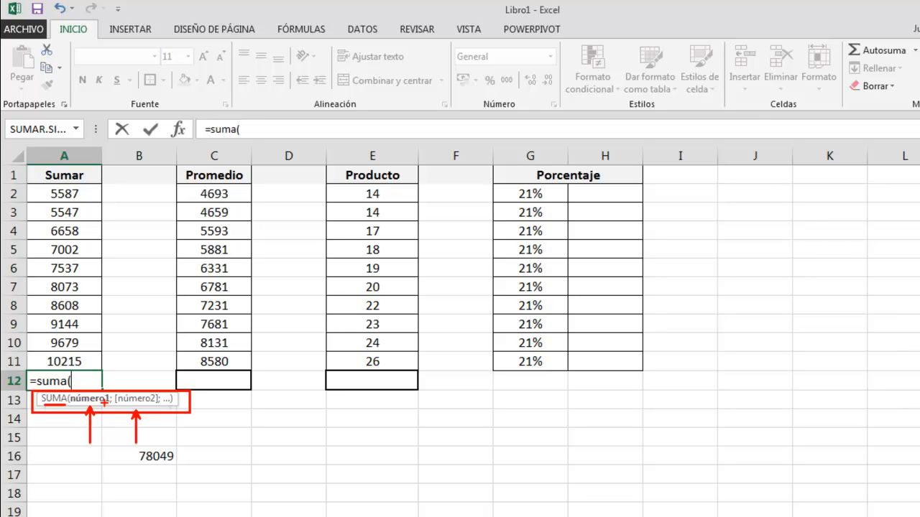
key(Escape)
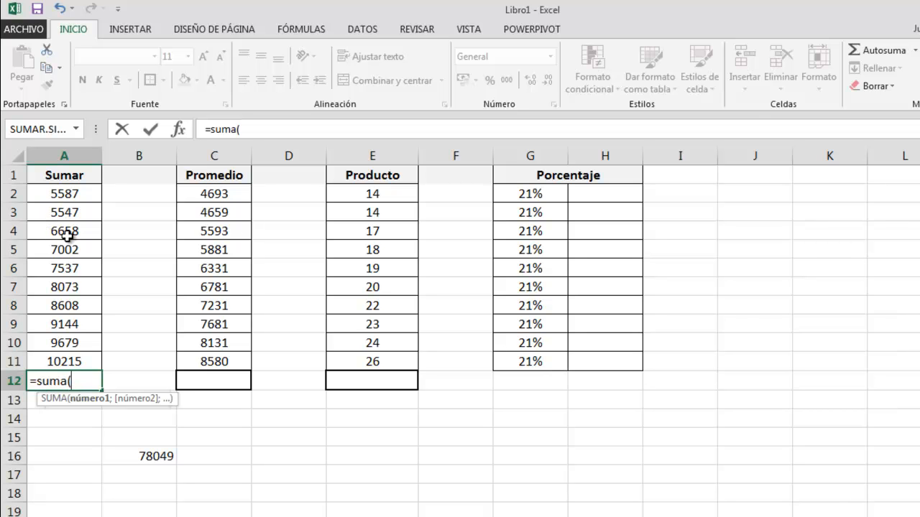
click(46, 199)
drag(45, 198, 76, 351)
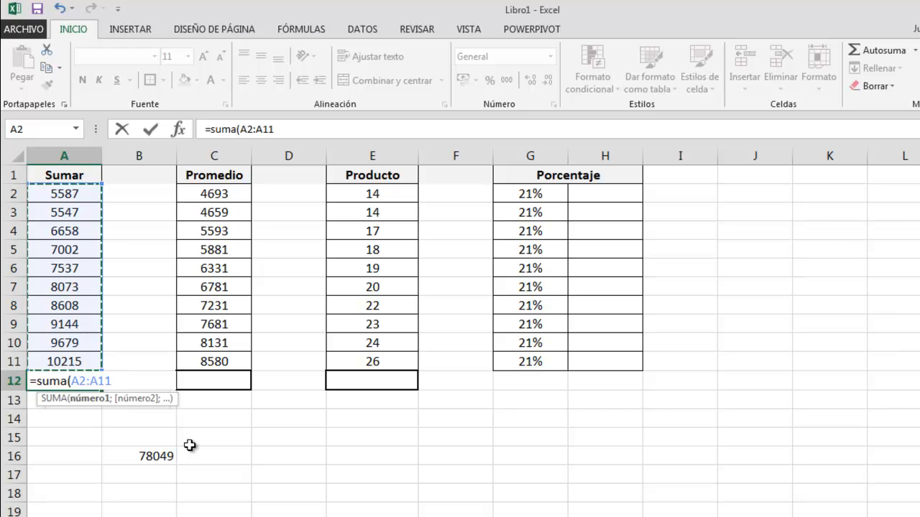
text())
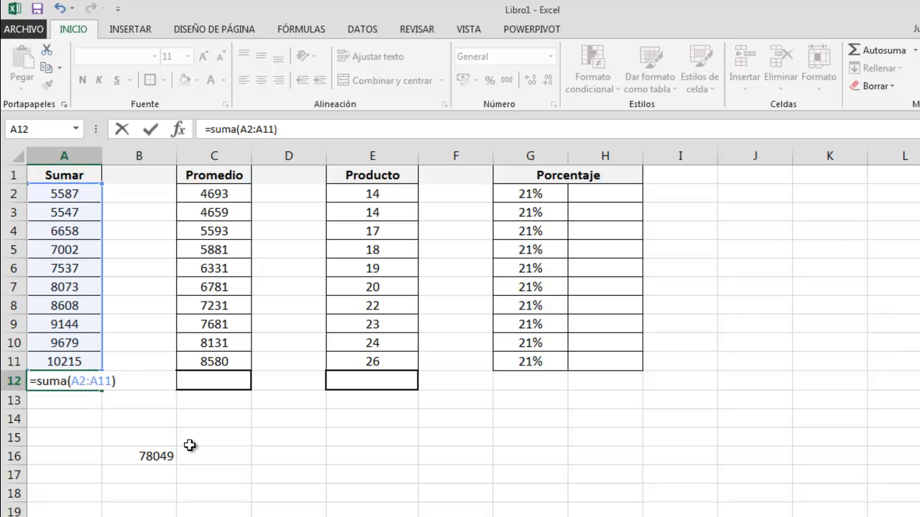
key(Return)
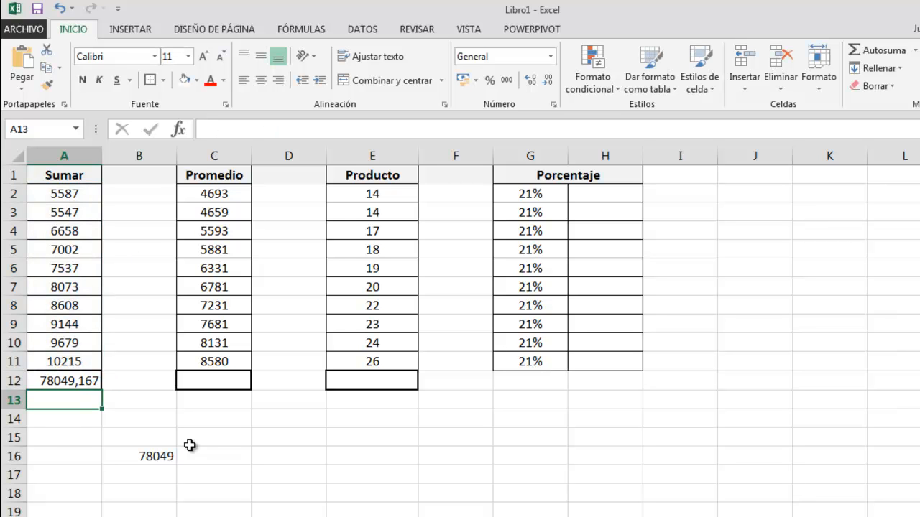
- Reduce the decimals of the Sumar total in A12 to none
click(61, 381)
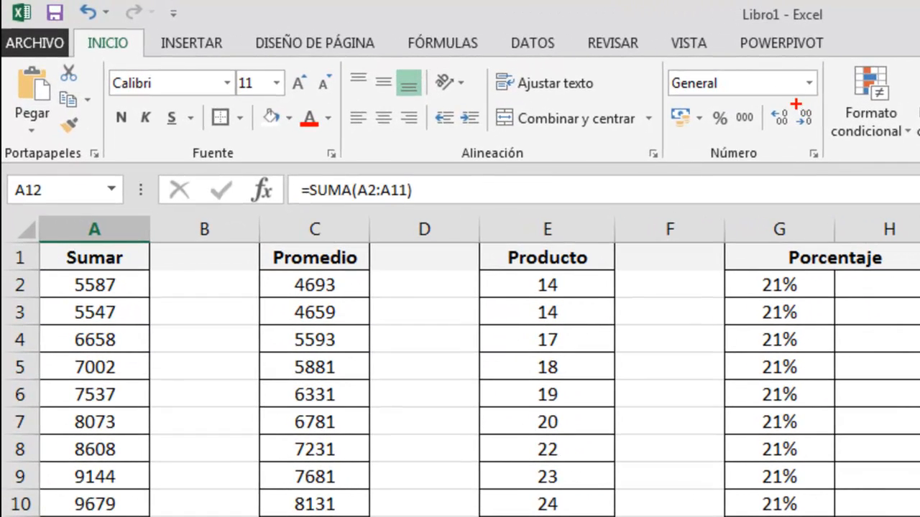
mouse_move(660, 64)
mouse_down()
mouse_move(717, 98)
mouse_move(838, 107)
mouse_move(832, 101)
mouse_up()
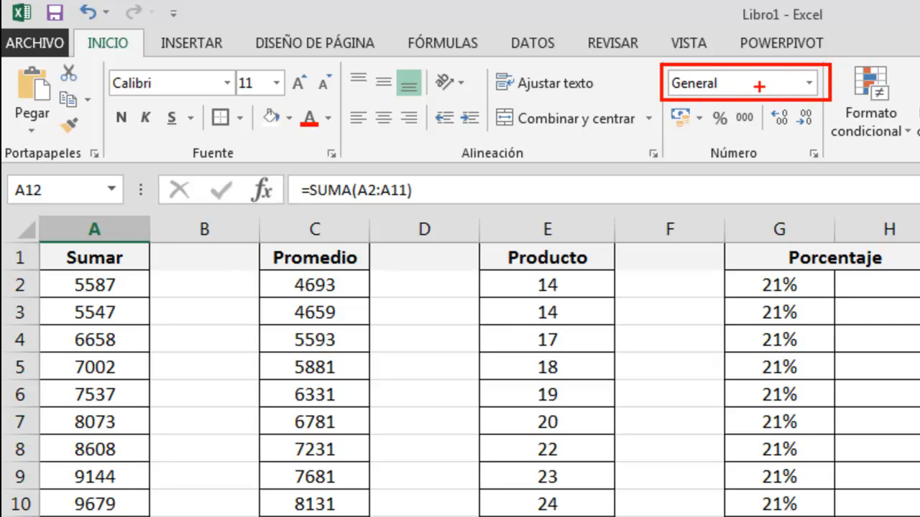
mouse_move(793, 130)
mouse_down()
mouse_move(834, 168)
mouse_move(879, 191)
mouse_up()
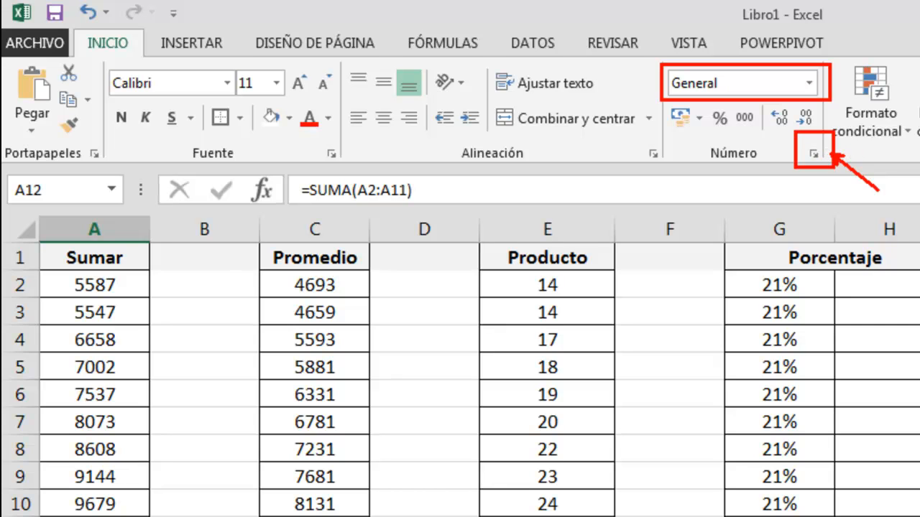
key(Escape)
key(ctrl+2)
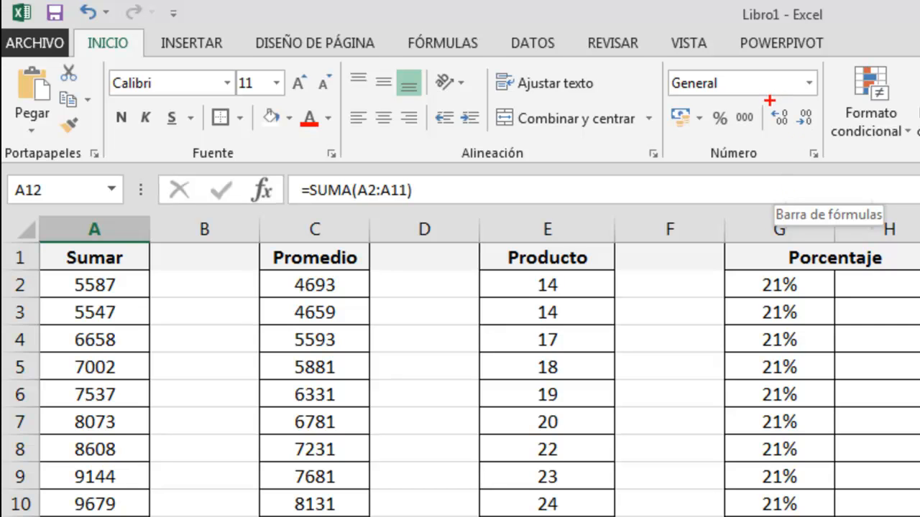
mouse_move(763, 96)
mouse_down()
mouse_move(828, 137)
mouse_move(794, 171)
mouse_up()
drag(807, 130, 831, 153)
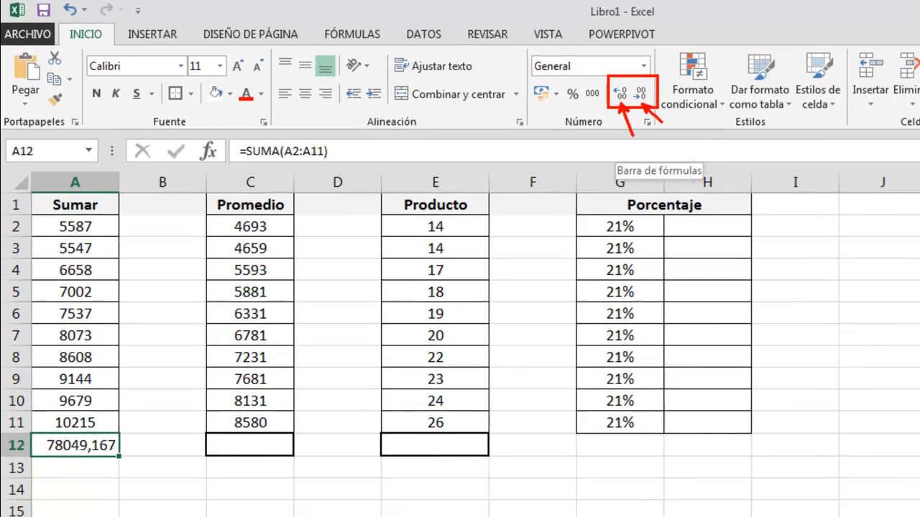
key(Escape)
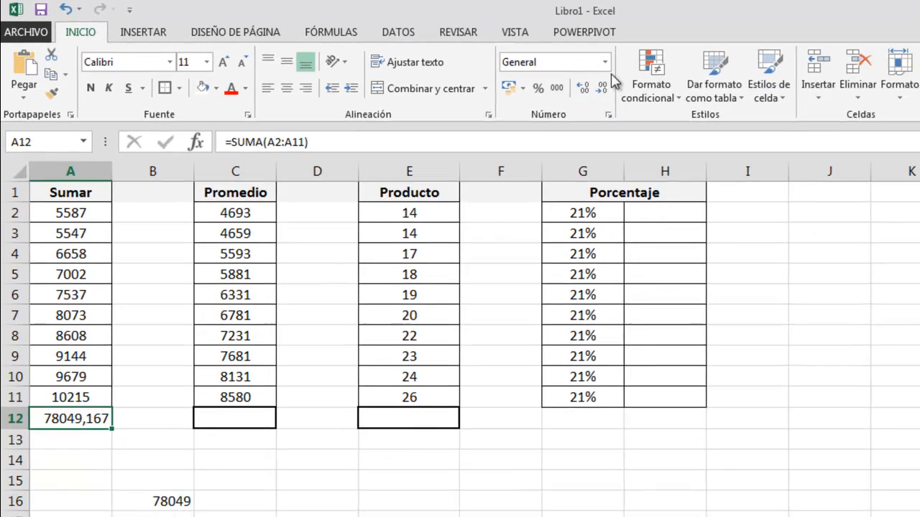
click(601, 88)
click(600, 87)
click(601, 88)
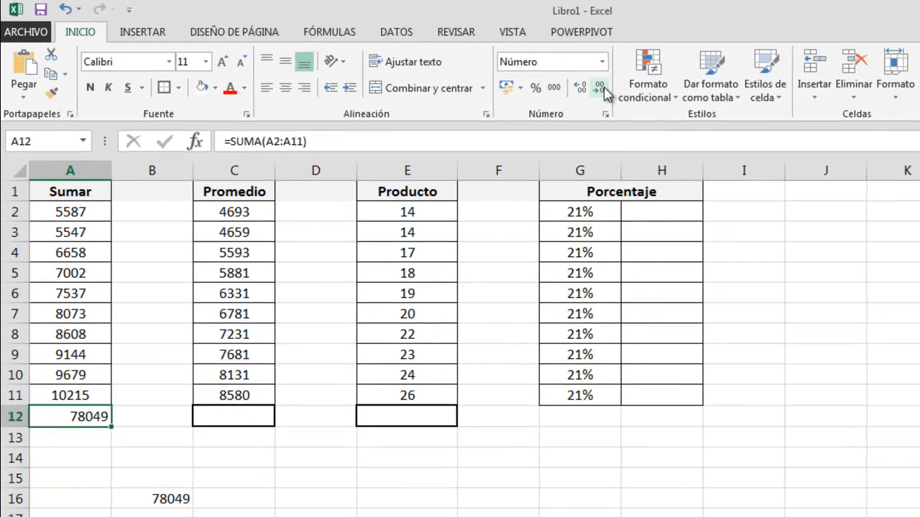
- Compare the SUMA formula in A12 with the cell-by-cell addition formula in B16
click(142, 498)
click(85, 420)
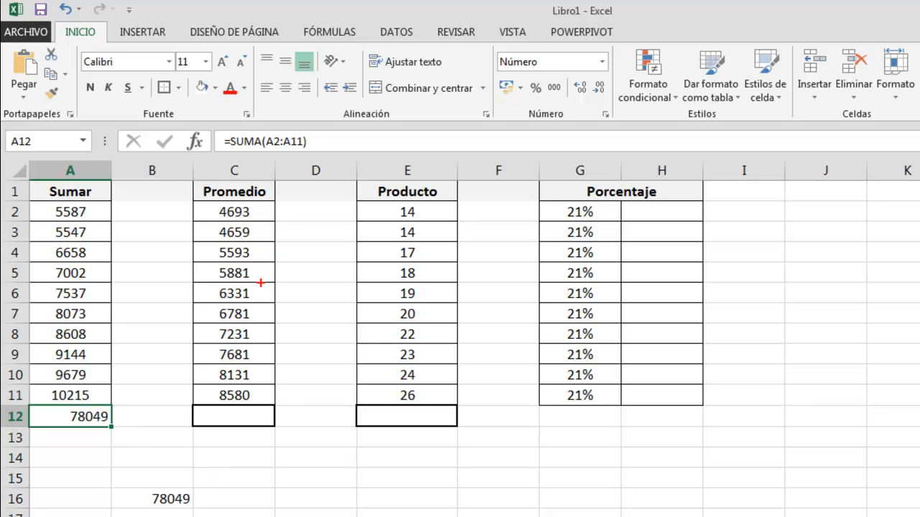
mouse_move(217, 128)
mouse_down()
mouse_move(230, 143)
mouse_move(320, 157)
mouse_move(321, 143)
mouse_move(352, 147)
mouse_up()
key(Escape)
click(180, 499)
key(ctrl+2)
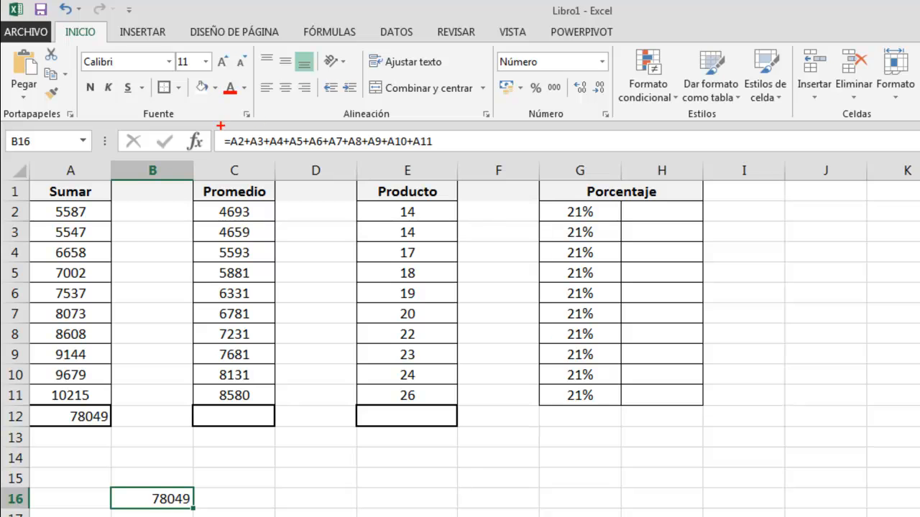
mouse_move(219, 130)
mouse_down()
mouse_move(368, 149)
mouse_move(511, 143)
mouse_up()
click(60, 416)
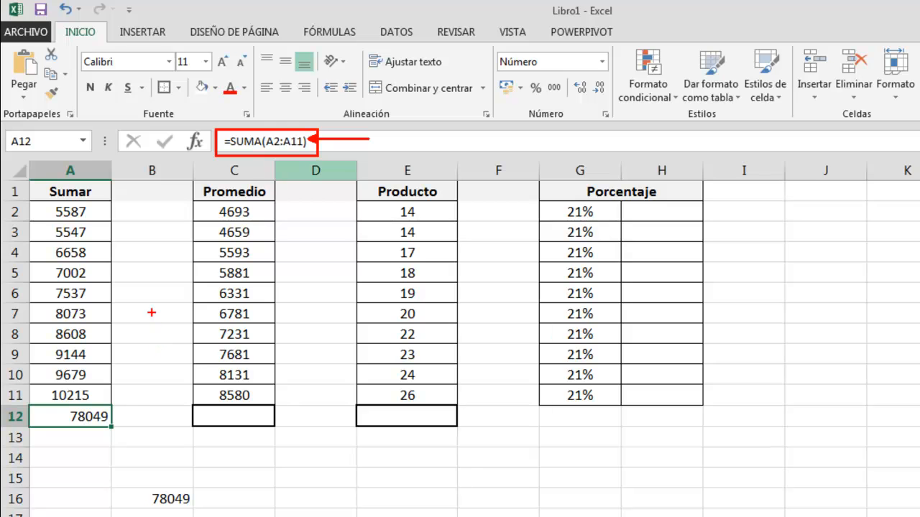
drag(260, 151, 282, 212)
key(Escape)
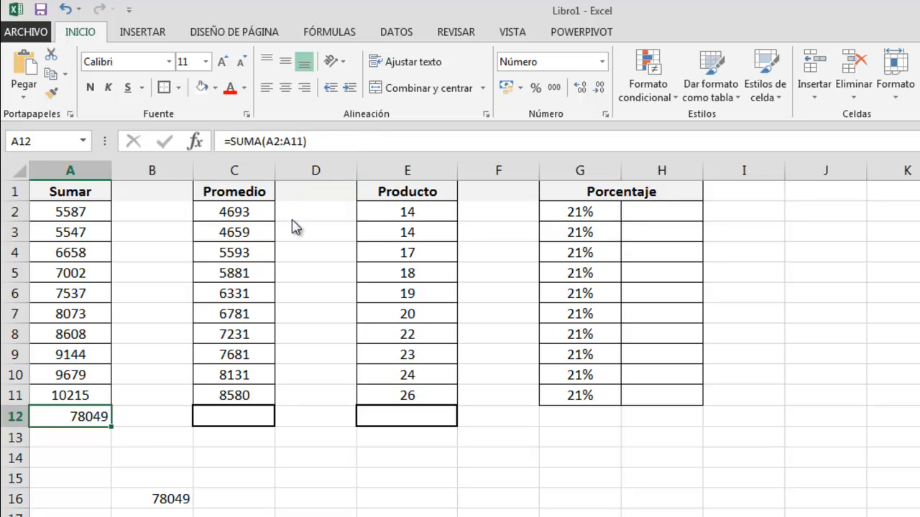
click(238, 414)
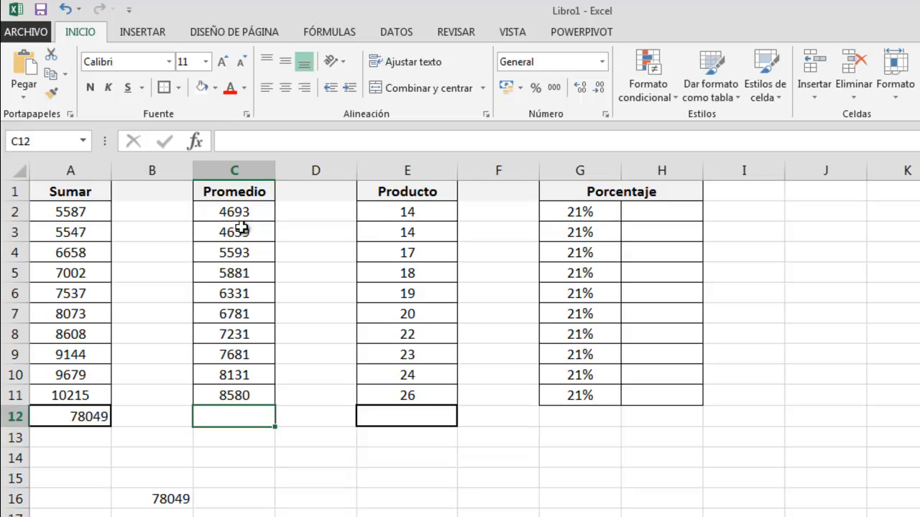
key(ctrl+2)
mouse_move(194, 200)
mouse_down()
mouse_move(280, 335)
mouse_move(274, 403)
mouse_up()
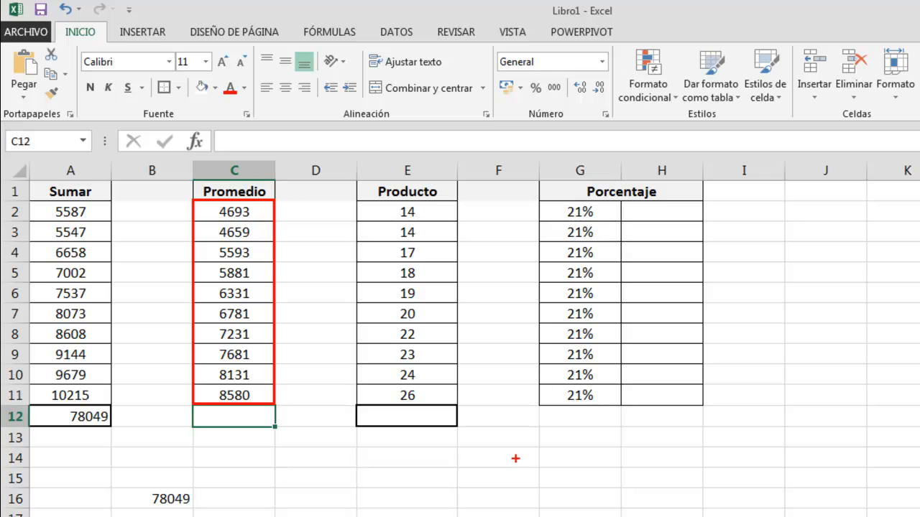
key(Escape)
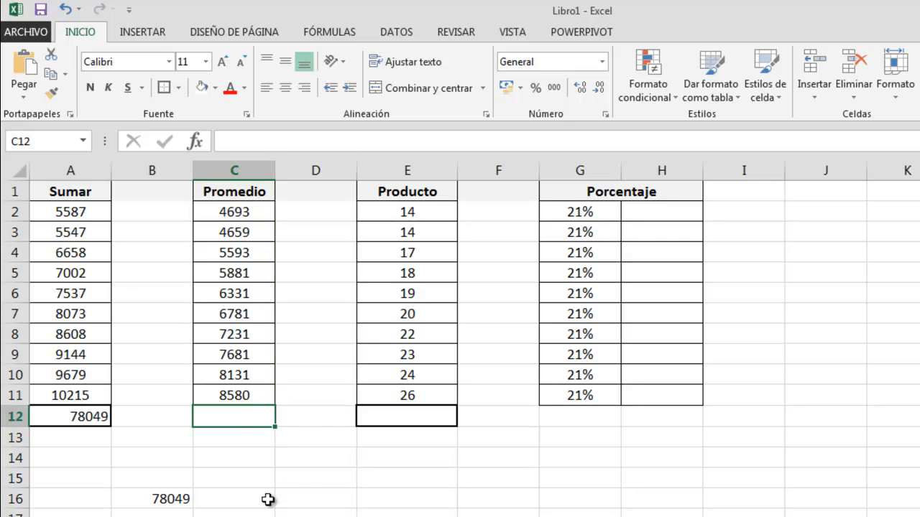
- Average the Promedio values manually in D16 with =(C2+C3+C4+C5+C6+C7+C8+C9+C10+C11)/10 and remove the result's decimals
click(302, 496)
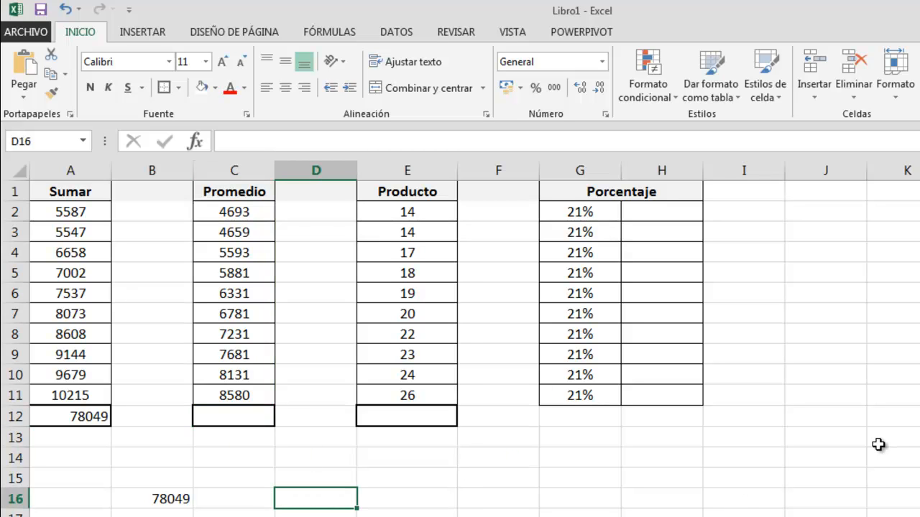
text(=)
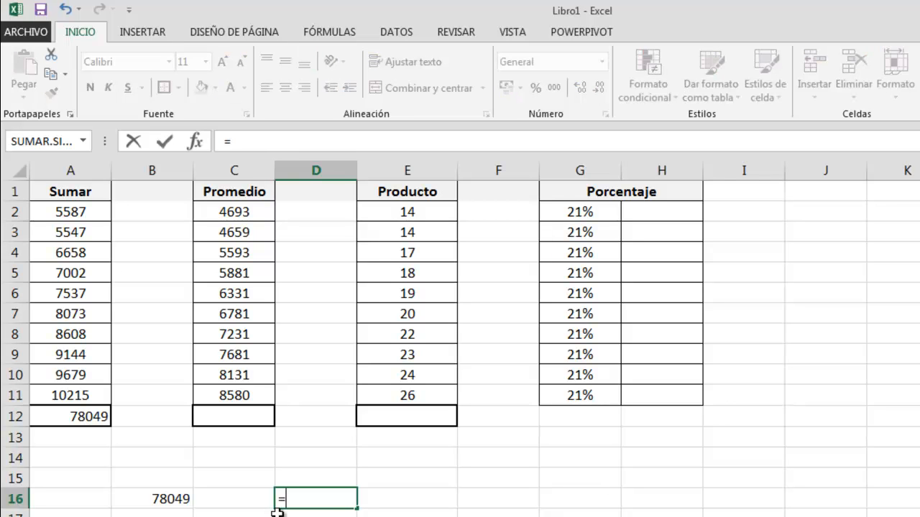
text(()
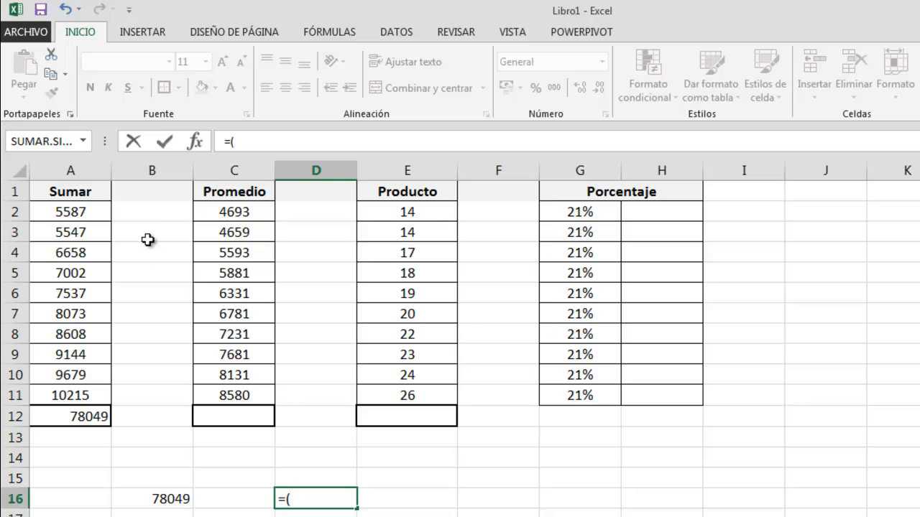
click(217, 211)
text(+)
click(230, 232)
text(+)
click(230, 252)
text(+)
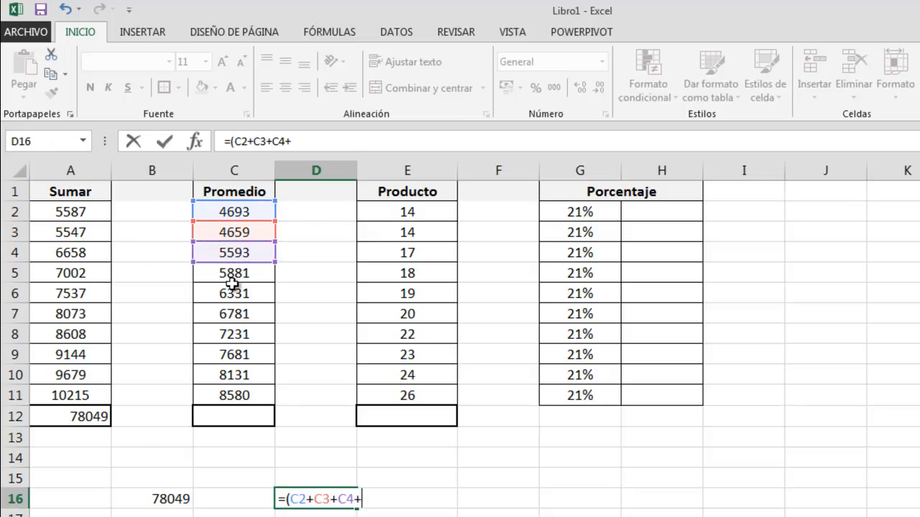
click(238, 271)
text(+)
click(239, 293)
text(+)
click(241, 314)
text(+)
click(240, 333)
text(+)
click(237, 354)
text(+)
click(238, 374)
text(+)
click(243, 396)
text(+)
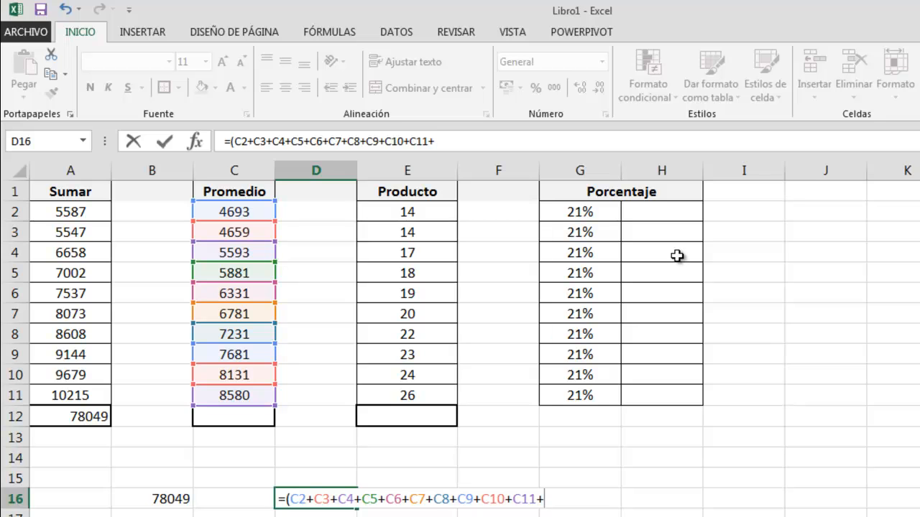
key(BackSpace)
text()/)
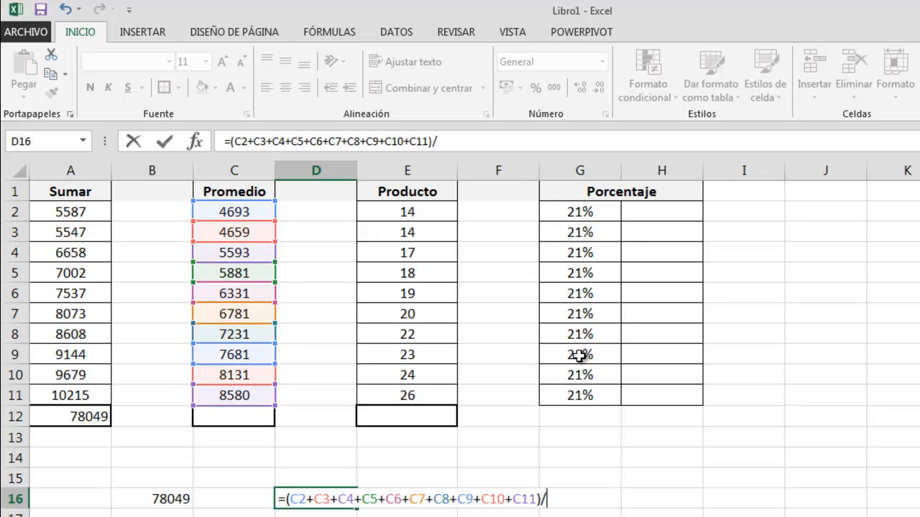
text(10)
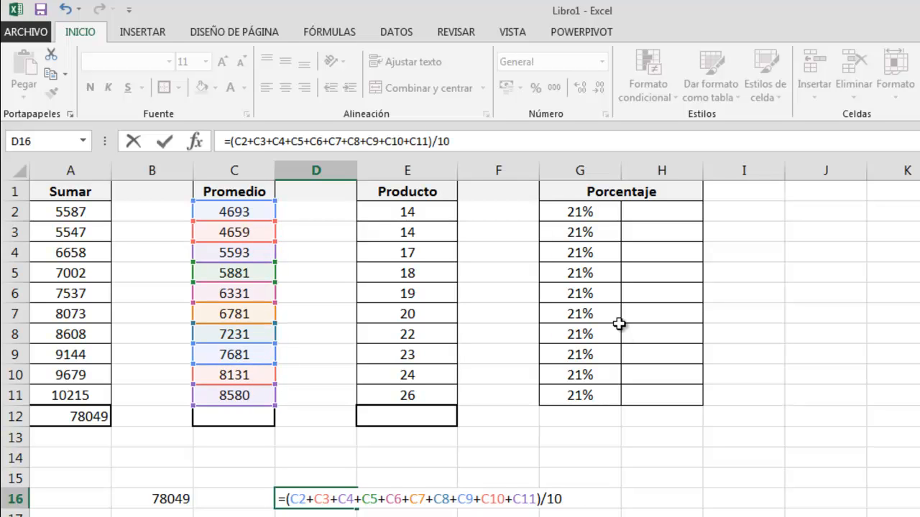
key(Return)
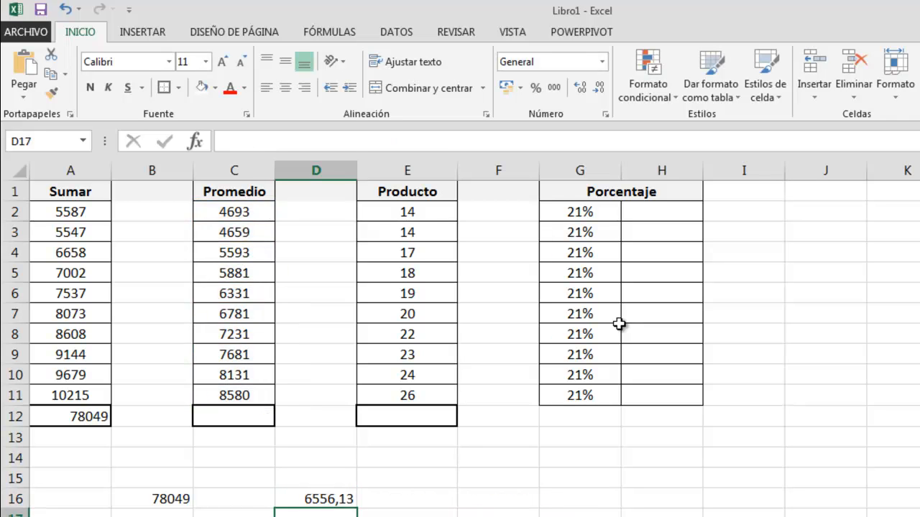
key(Up)
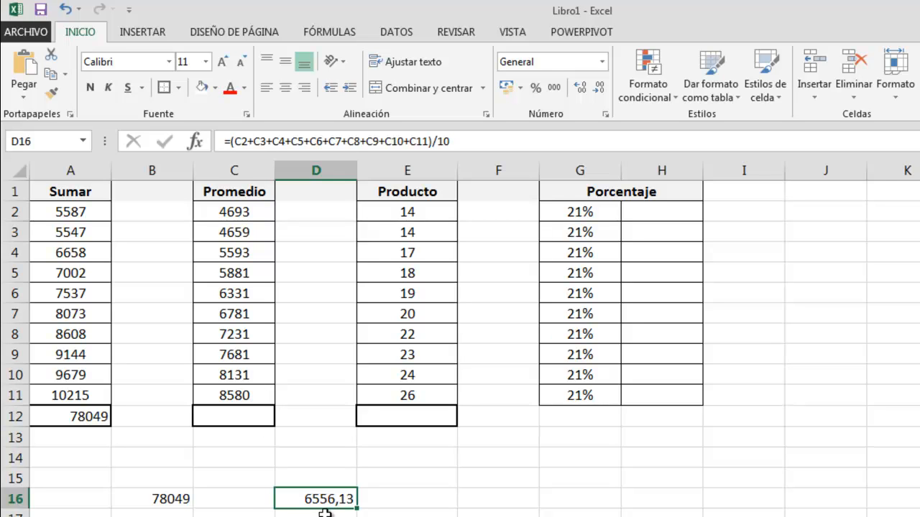
click(595, 88)
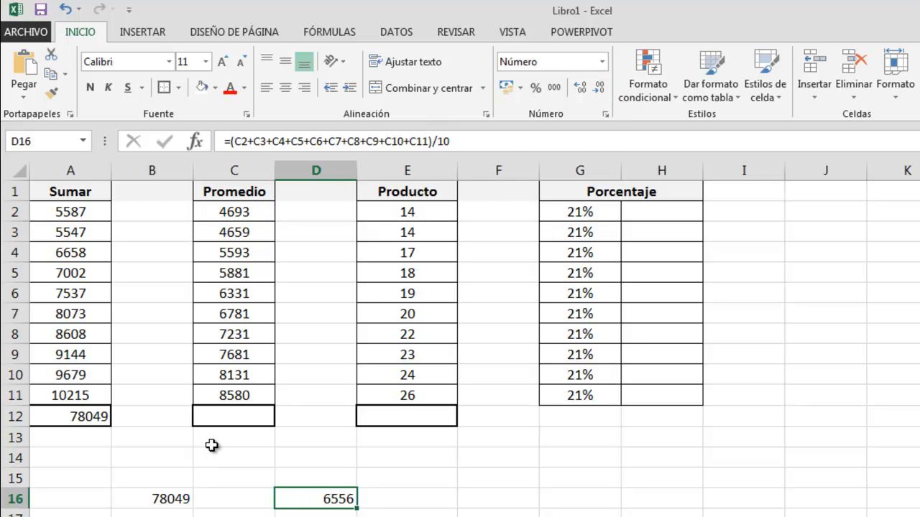
- Average the Promedio column in C12 using the formula =PROMEDIO(C2:C11)
click(232, 421)
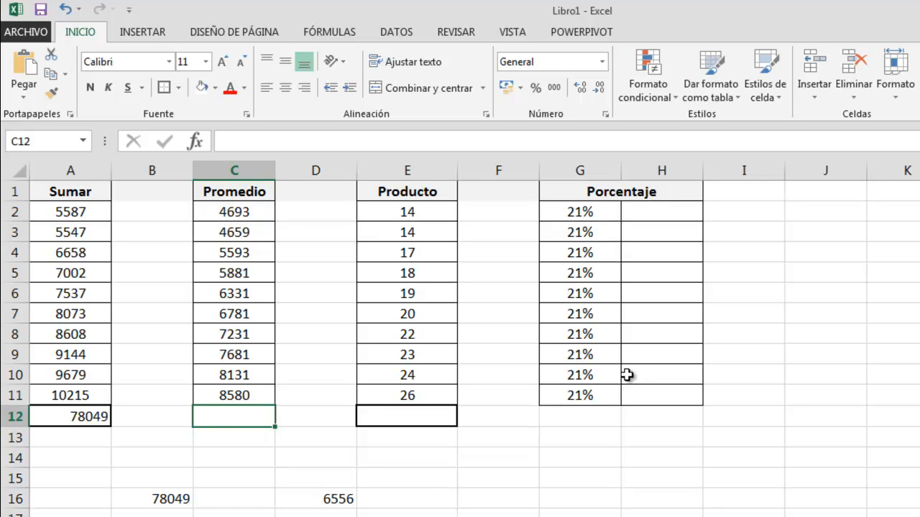
text(=)
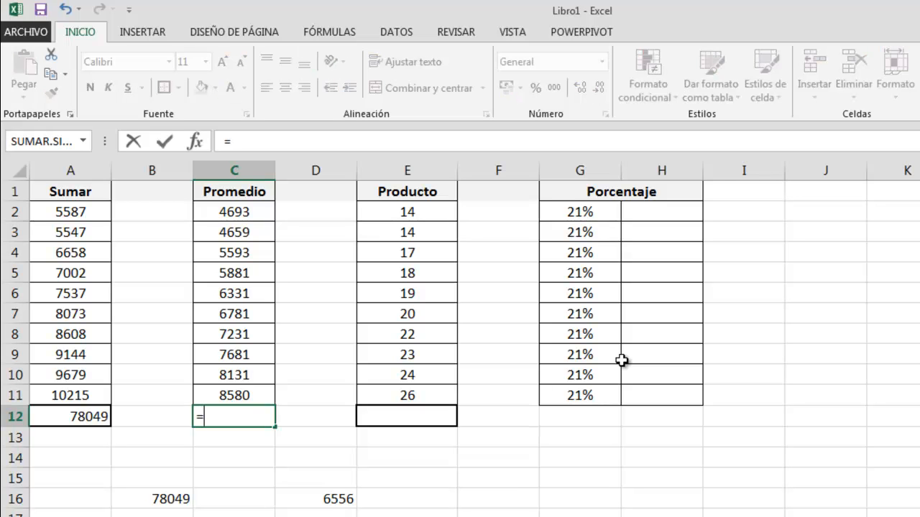
text(pro)
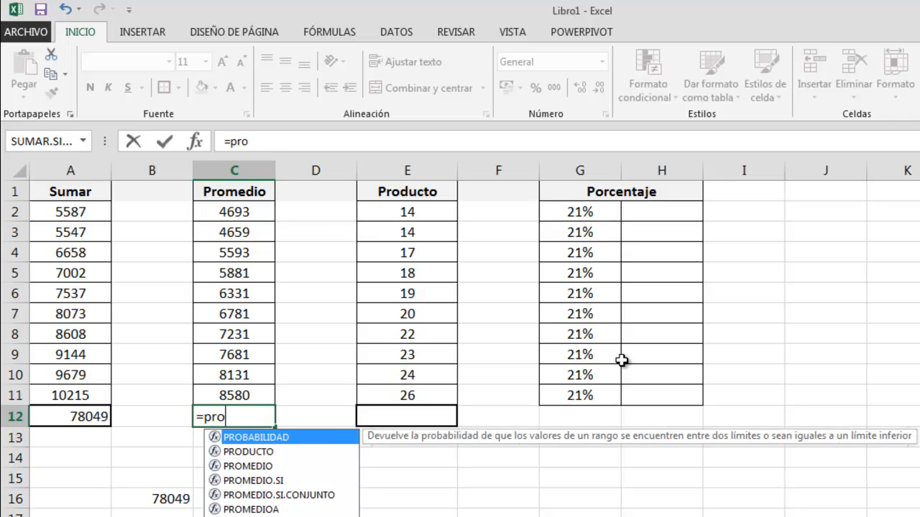
click(250, 468)
double_click(251, 467)
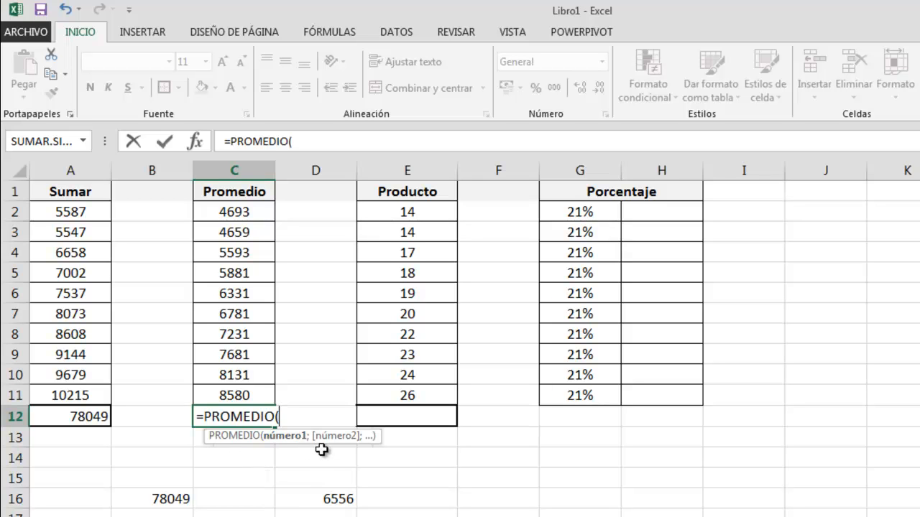
drag(236, 214, 232, 399)
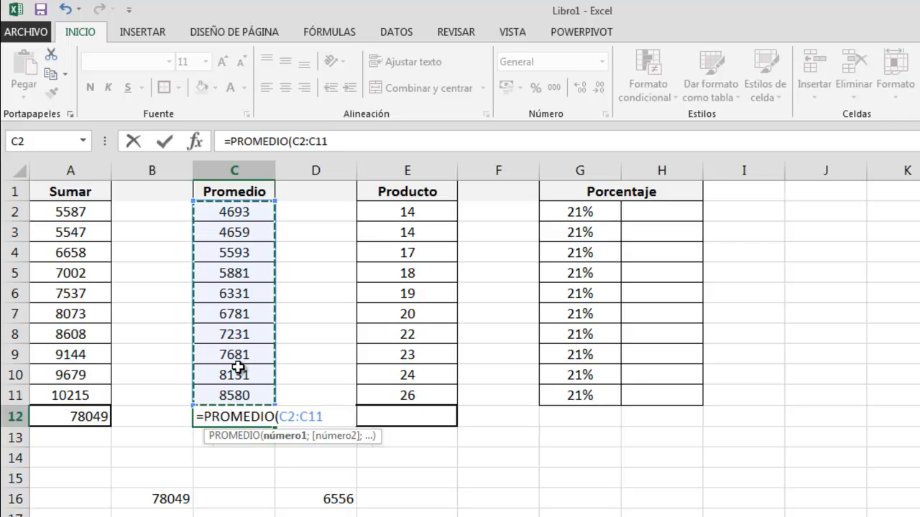
text())
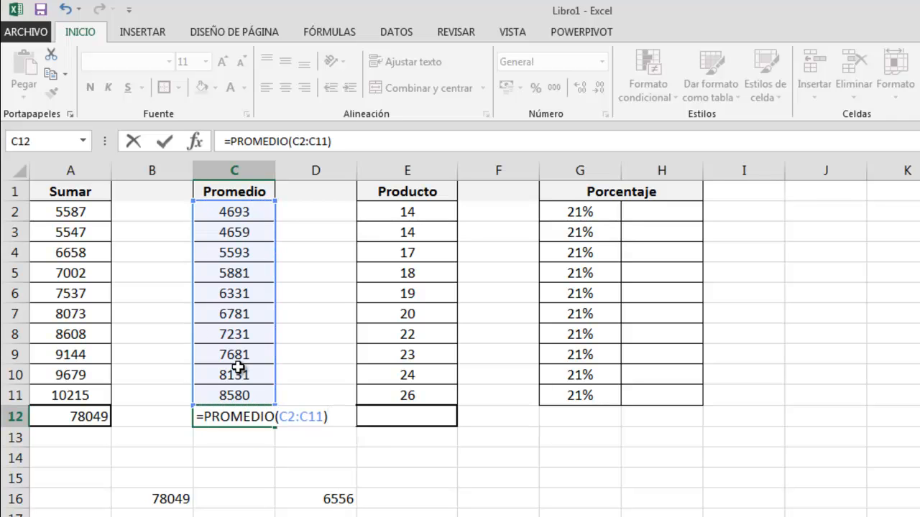
key(Return)
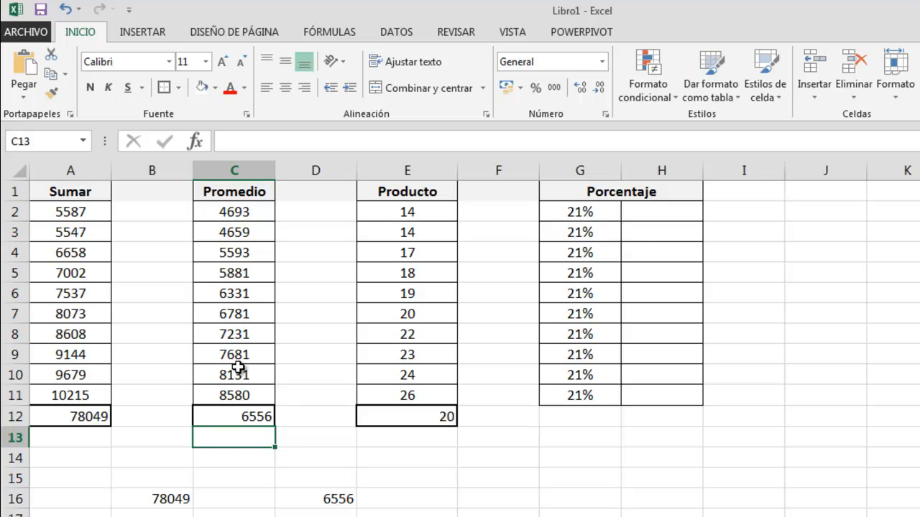
key(Up)
key(Right)
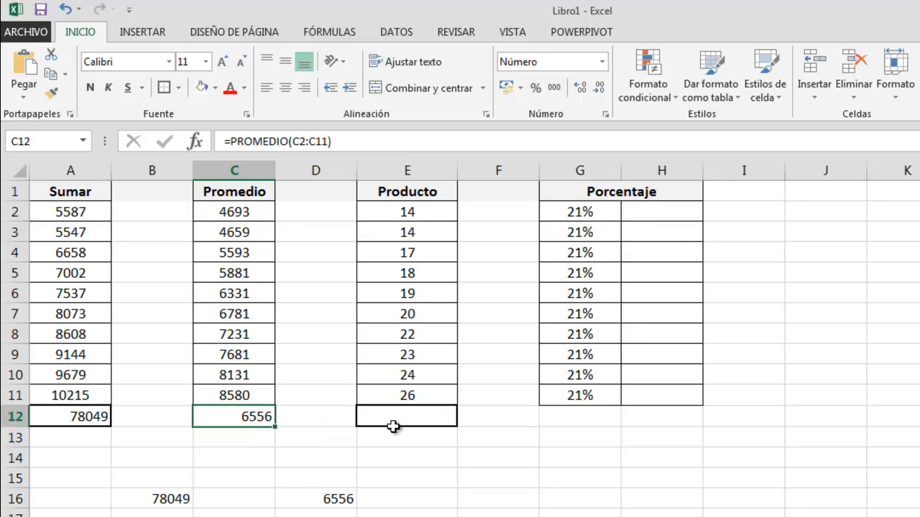
- Multiply the Producto values in E12 with =PRODUCTO(E2:E11) and widen column E so the full result fits
click(393, 426)
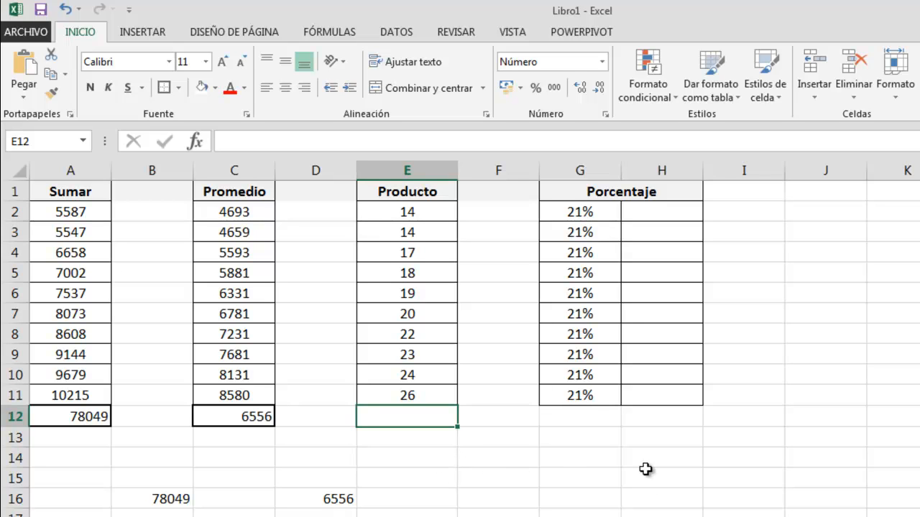
text(=pro)
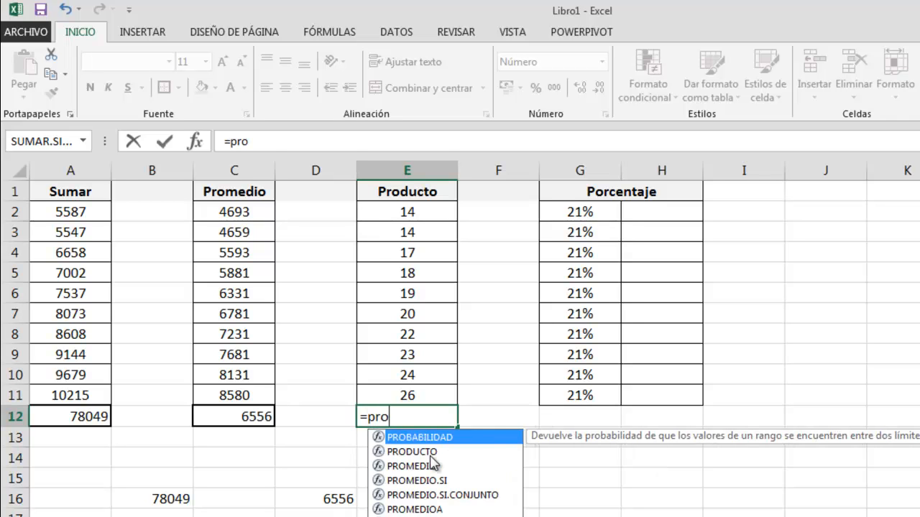
double_click(424, 452)
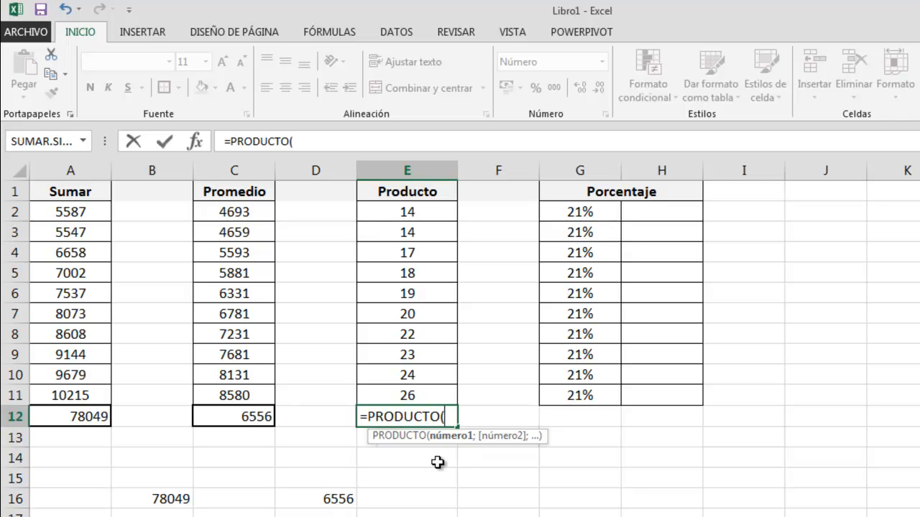
drag(406, 211, 417, 396)
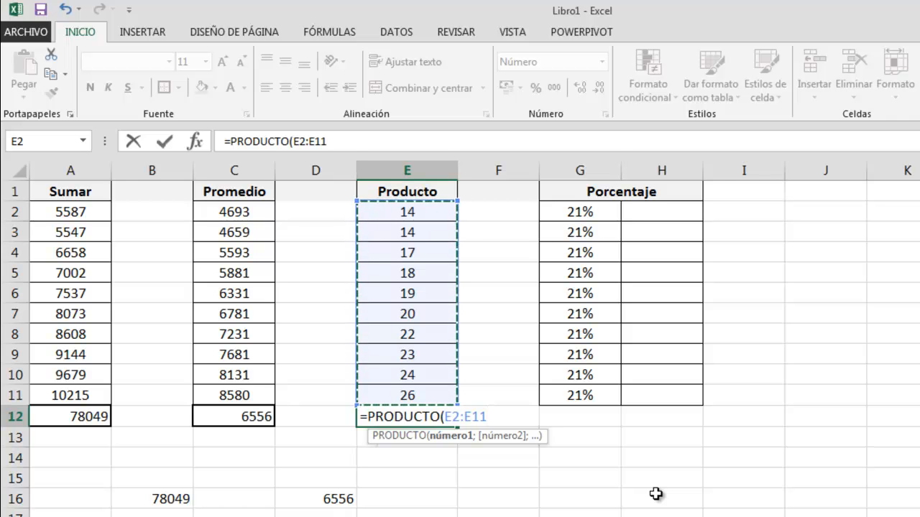
key(Return)
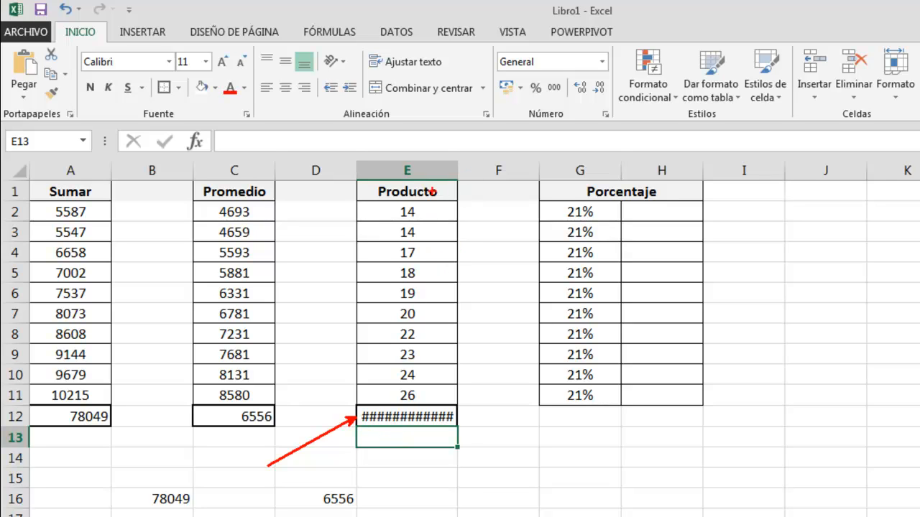
drag(463, 166, 495, 170)
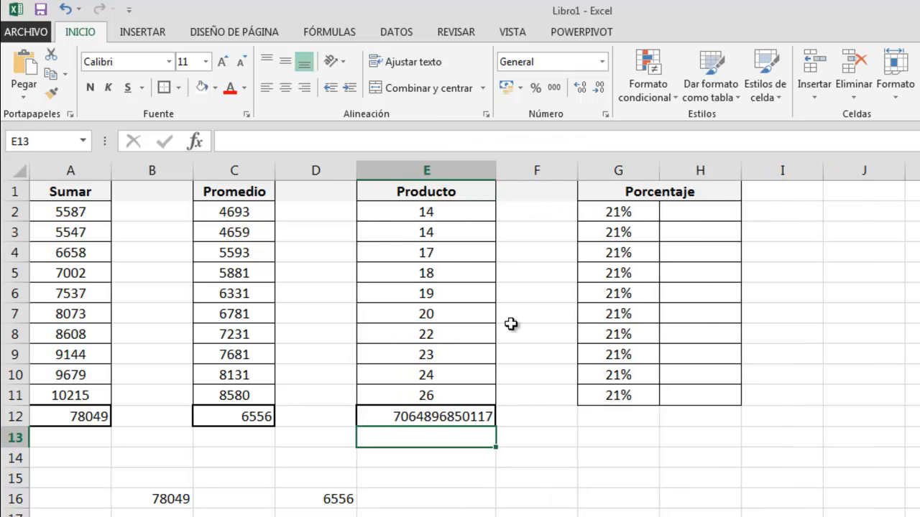
click(407, 417)
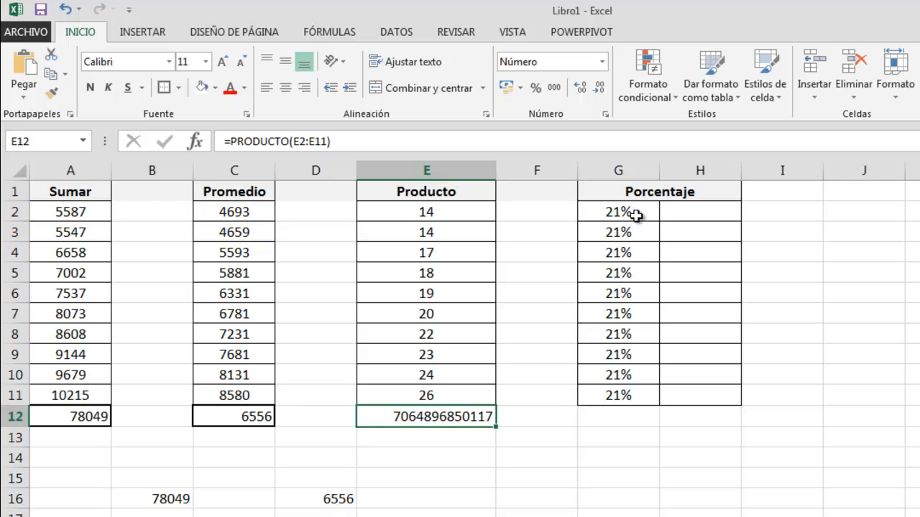
- Calculate 21% of the first Sumar value in H2 with the formula =A2*G2
drag(77, 212, 100, 213)
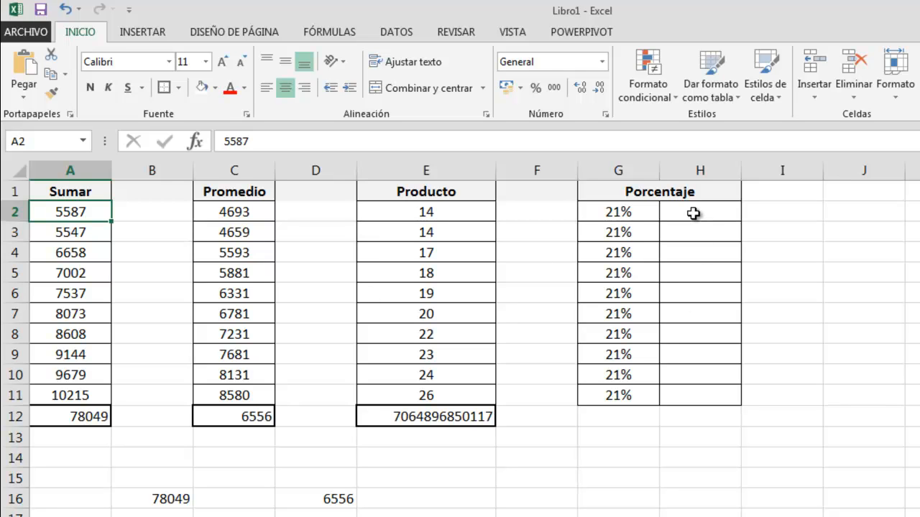
click(693, 214)
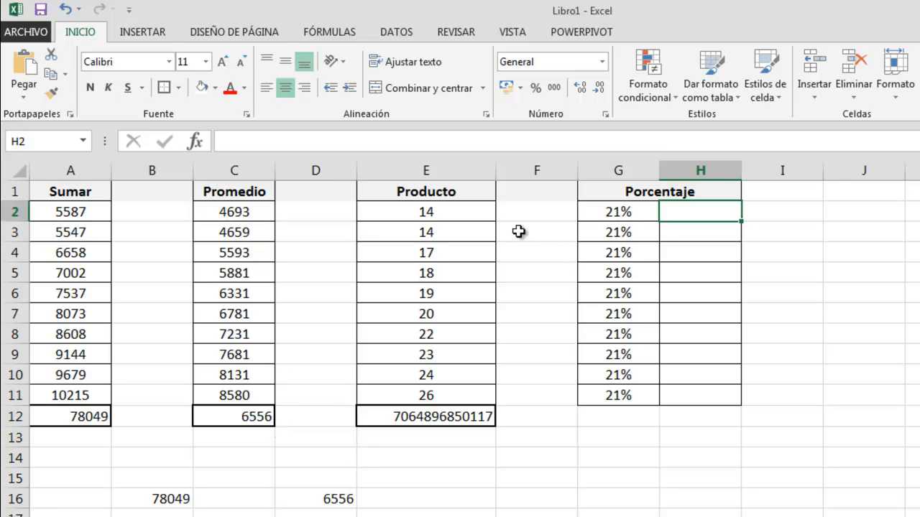
text(=)
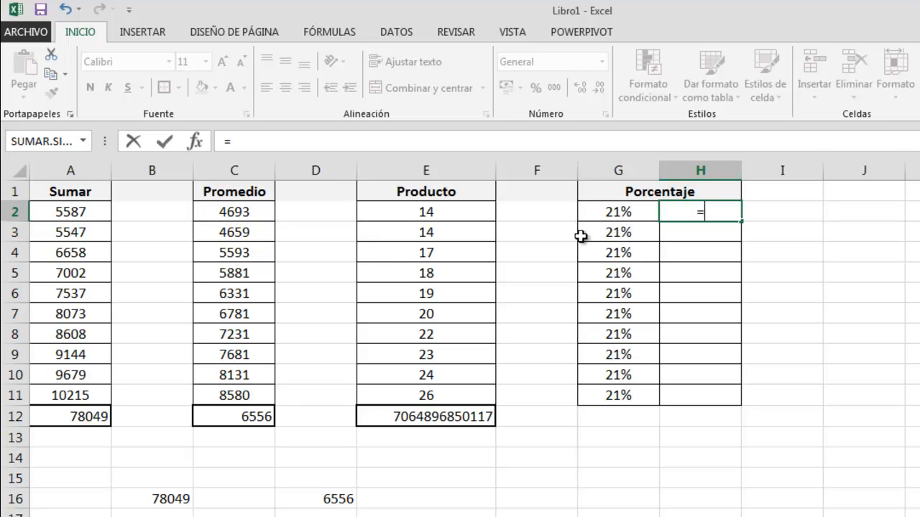
click(61, 215)
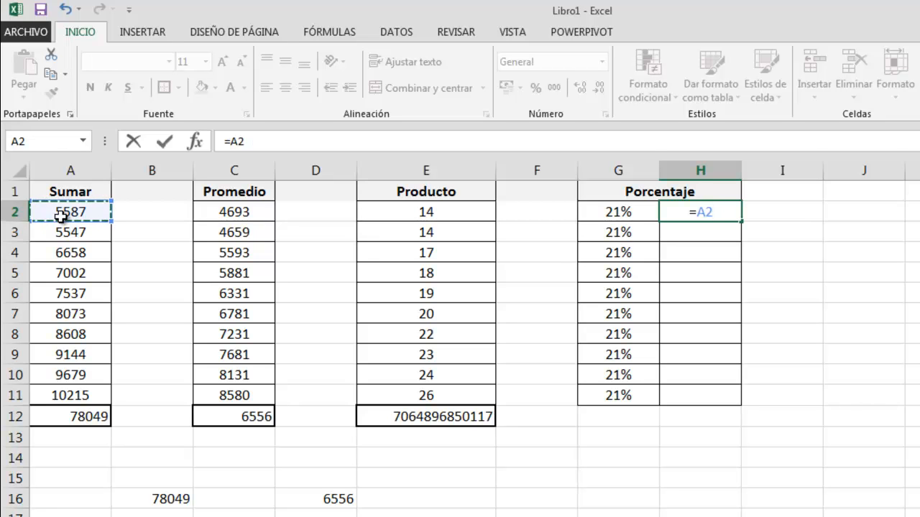
text(*)
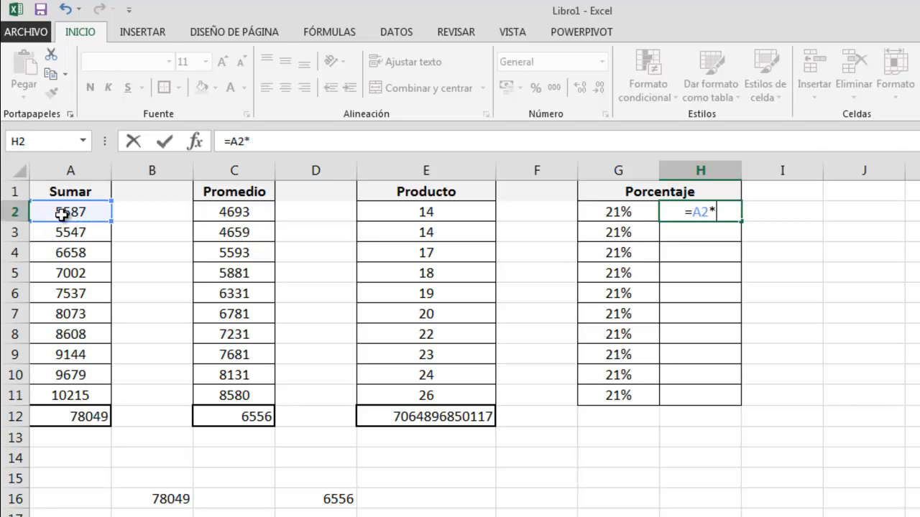
click(611, 216)
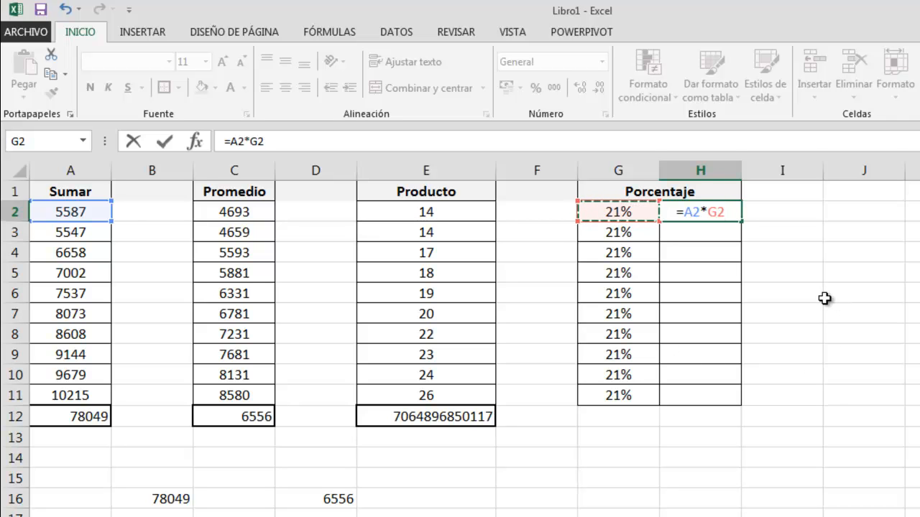
key(Return)
key(Up)
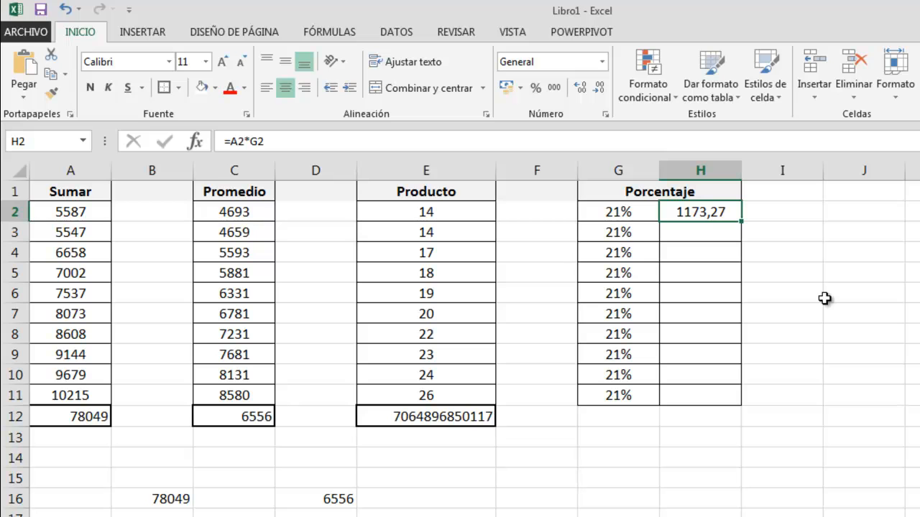
key(Down)
key(Down)
key(Down)
key(Down)
key(Down)
key(Down)
key(Down)
key(Down)
key(Down)
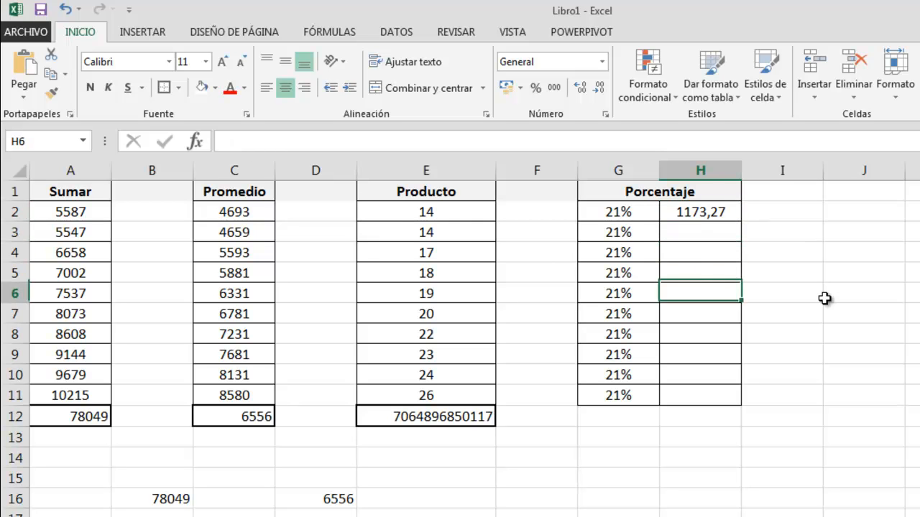
key(Up)
key(Up)
key(Up)
key(Up)
key(Up)
key(Up)
key(Up)
- Calculate 21% of the second Sumar value in H3 with the formula =A3*G3
key(Up)
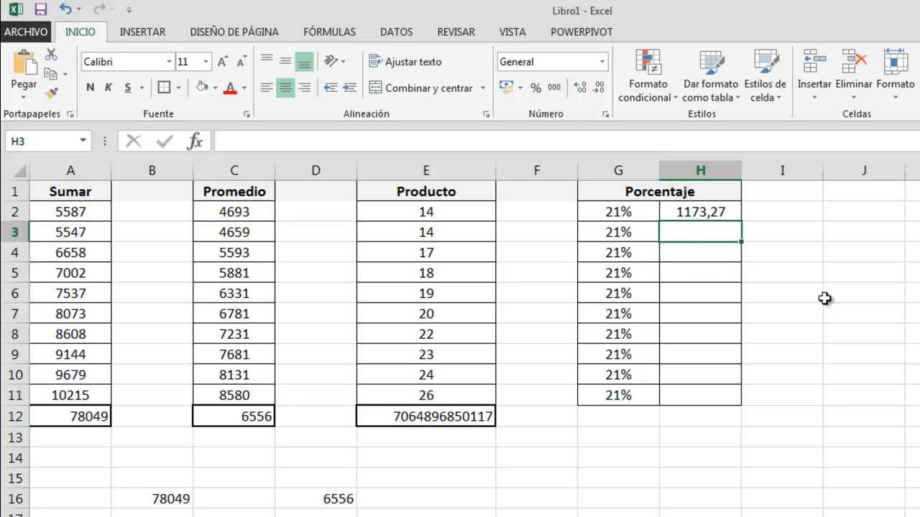
text(=)
click(77, 234)
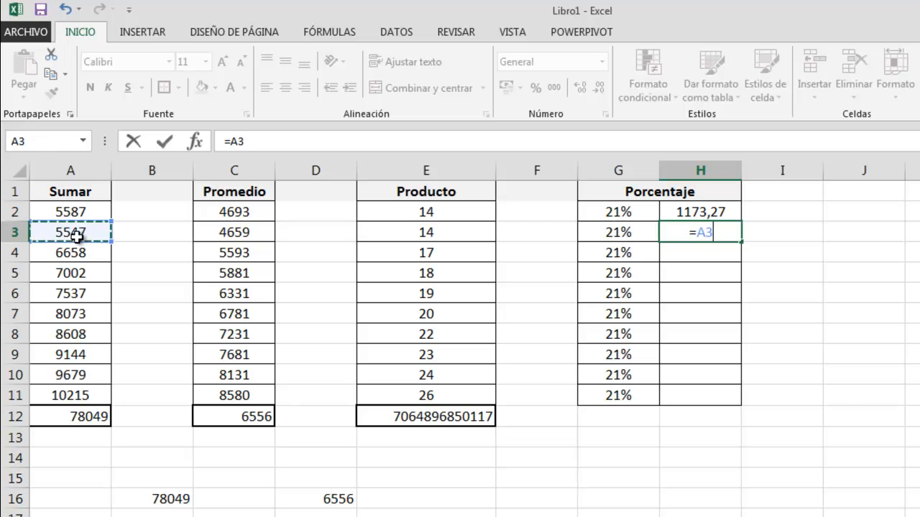
text(-)
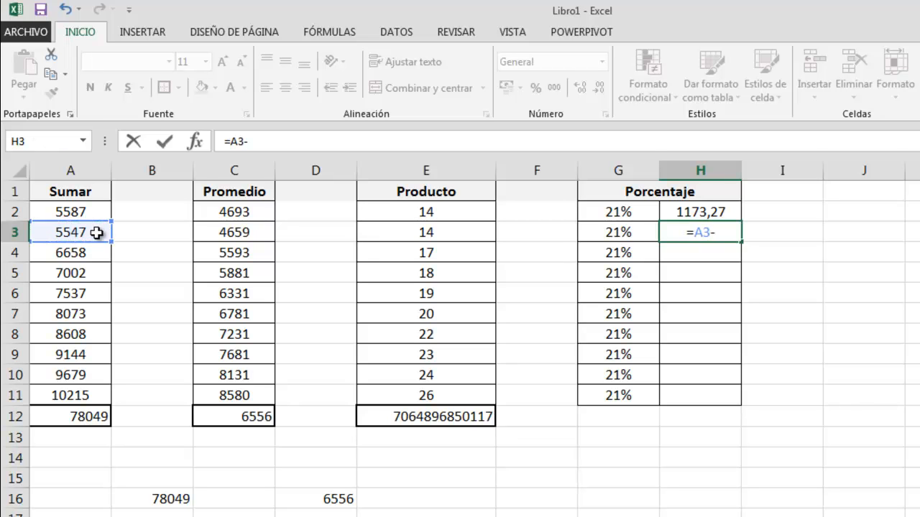
key(BackSpace)
text(*)
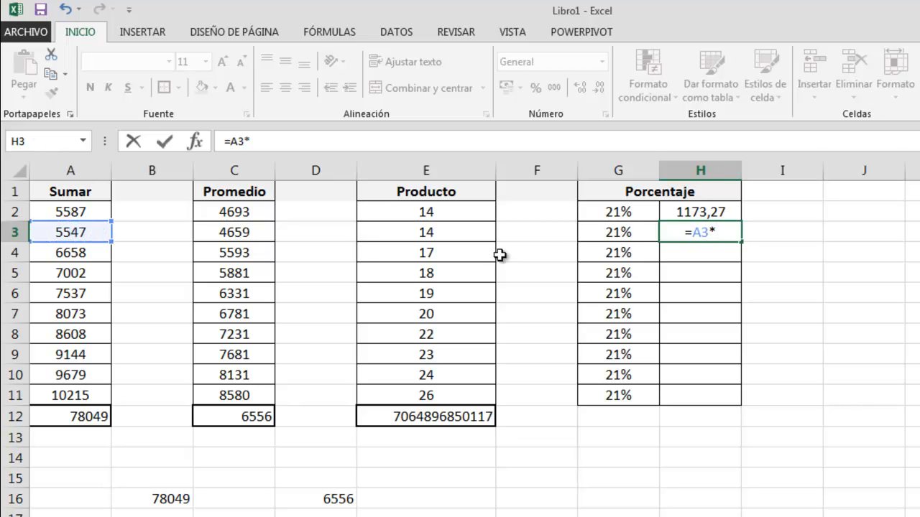
click(623, 233)
key(Return)
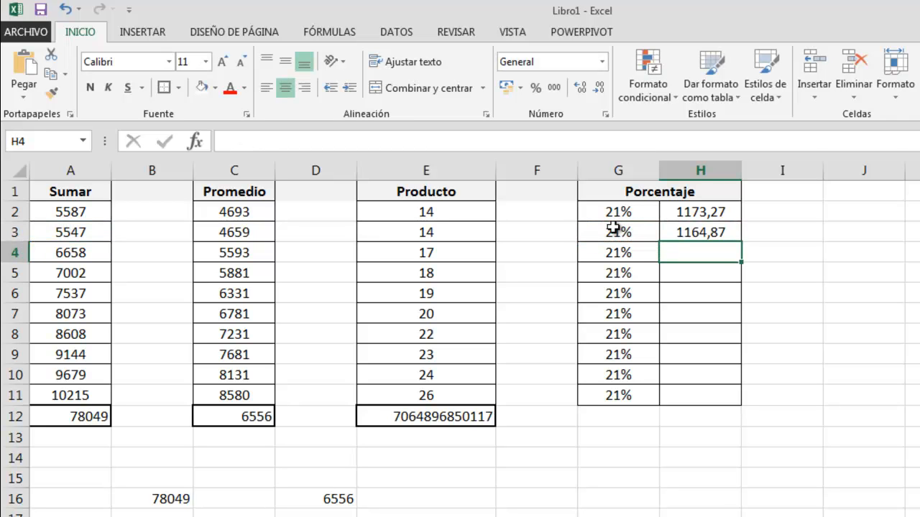
- Fill the percentage formula from H2 down through H11 to cover all the Sumar values
key(Up)
key(Up)
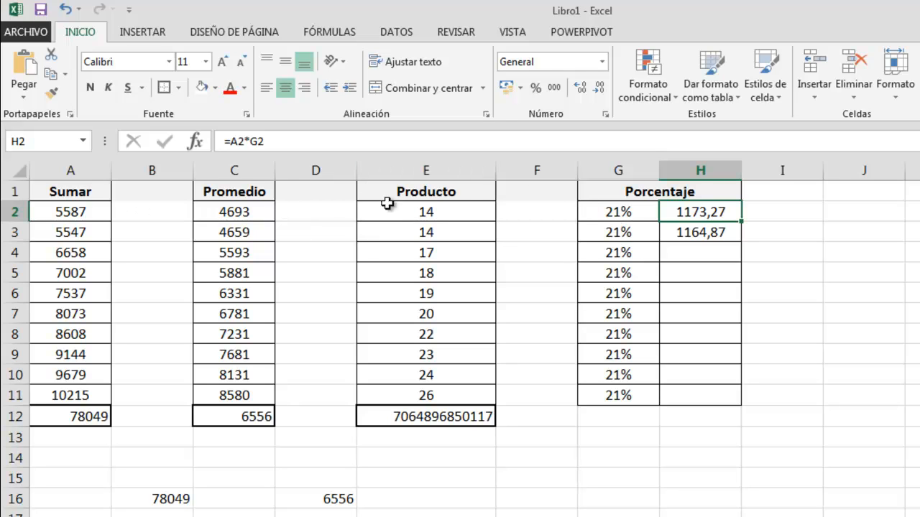
click(76, 214)
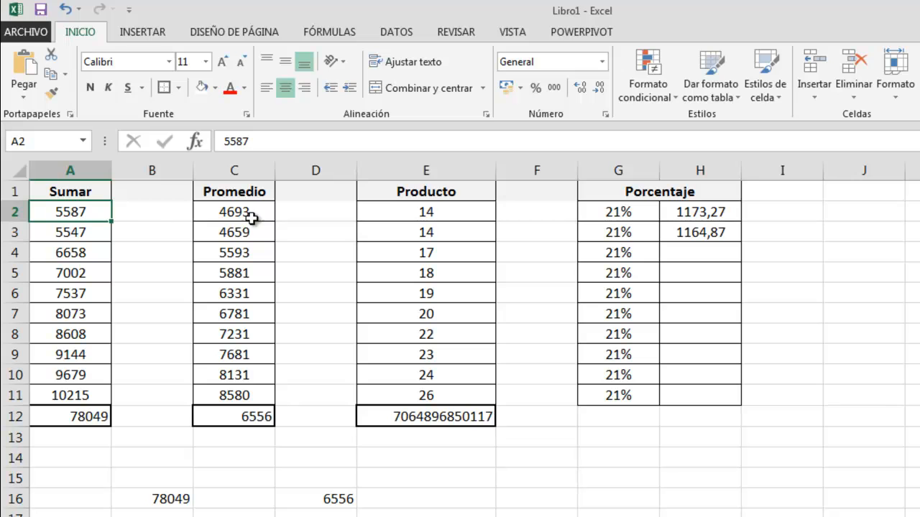
click(611, 215)
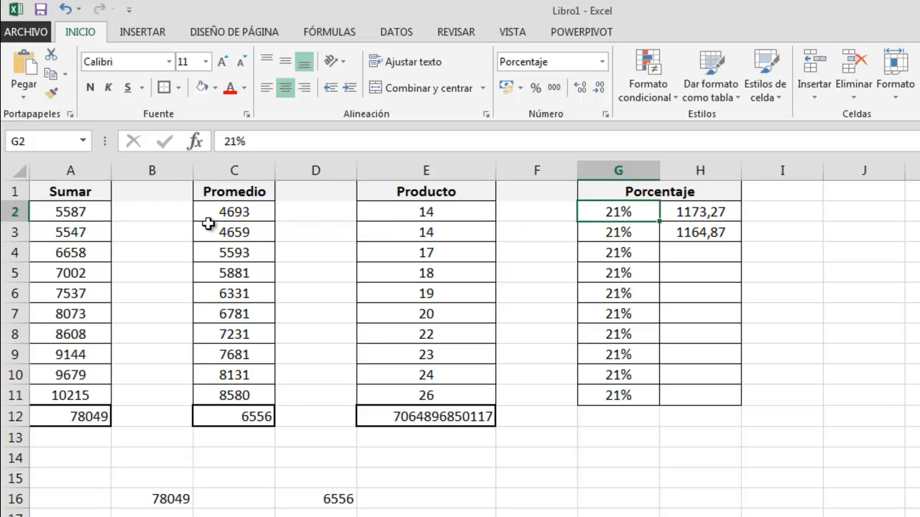
click(701, 210)
drag(741, 220, 729, 396)
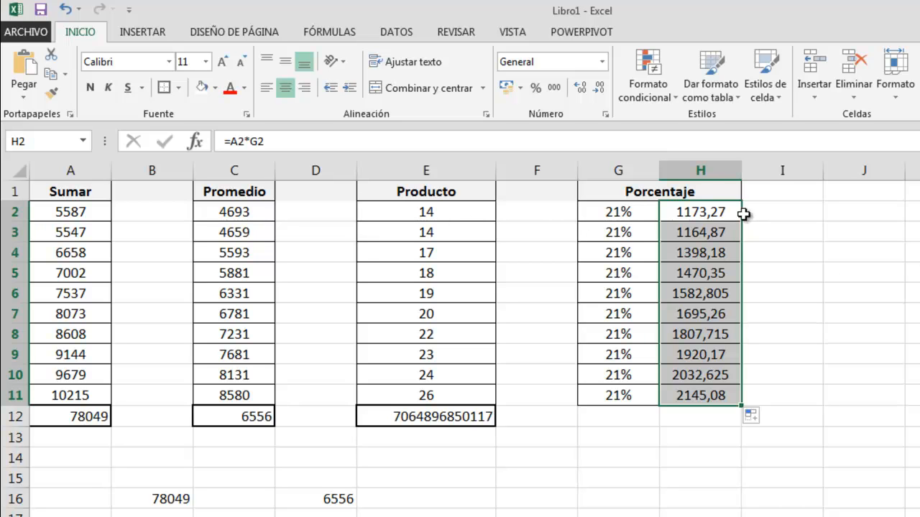
- Go through the filled cells of column H from H2 downward and back, examining their percentage formulas
click(718, 217)
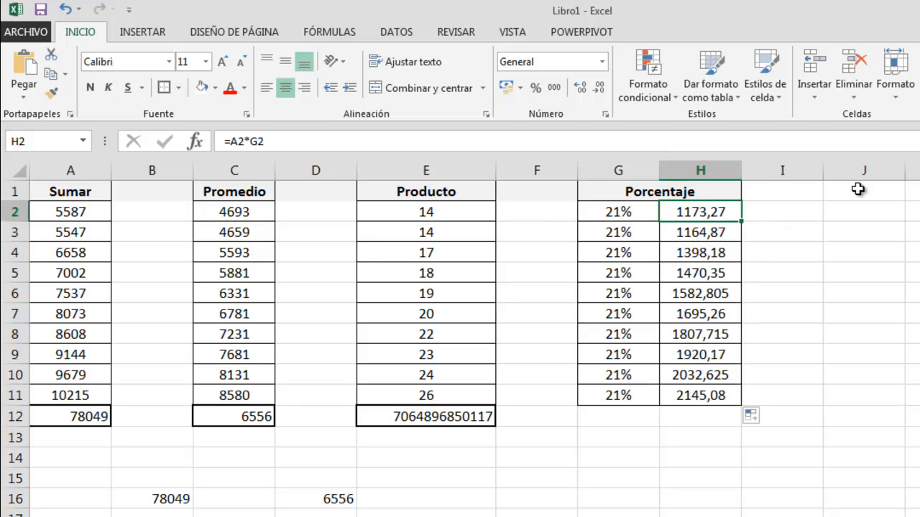
key(Down)
key(Down)
key(Down)
key(Down)
key(Down)
key(Down)
key(Down)
key(Down)
key(Down)
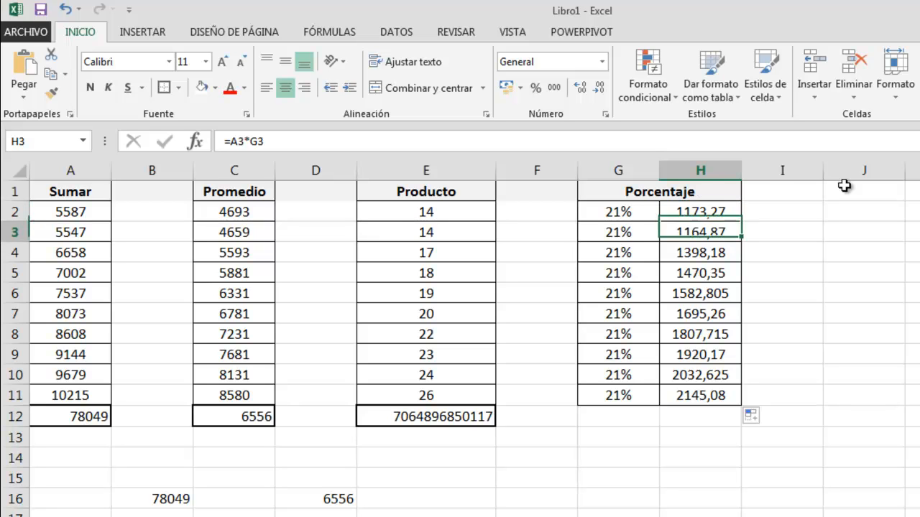
key(Up)
key(Up)
key(Up)
key(Up)
key(Up)
key(Up)
key(Up)
key(Up)
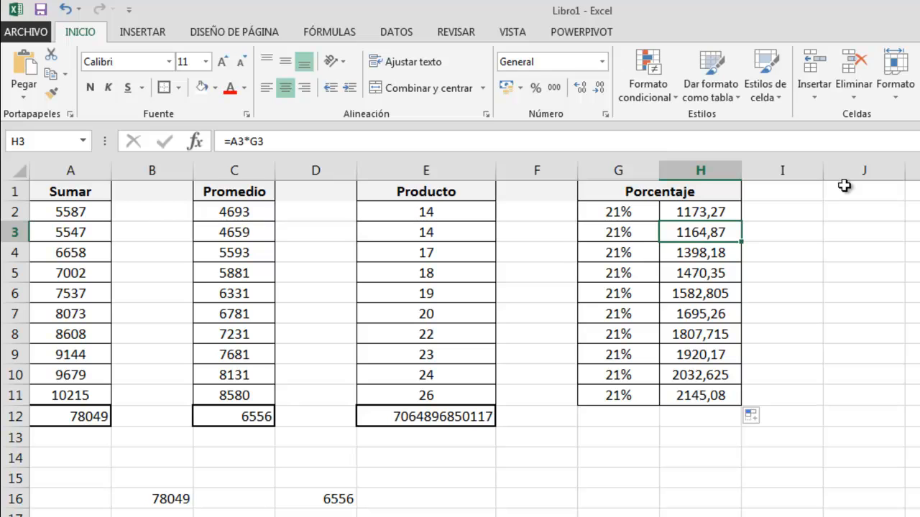
key(Up)
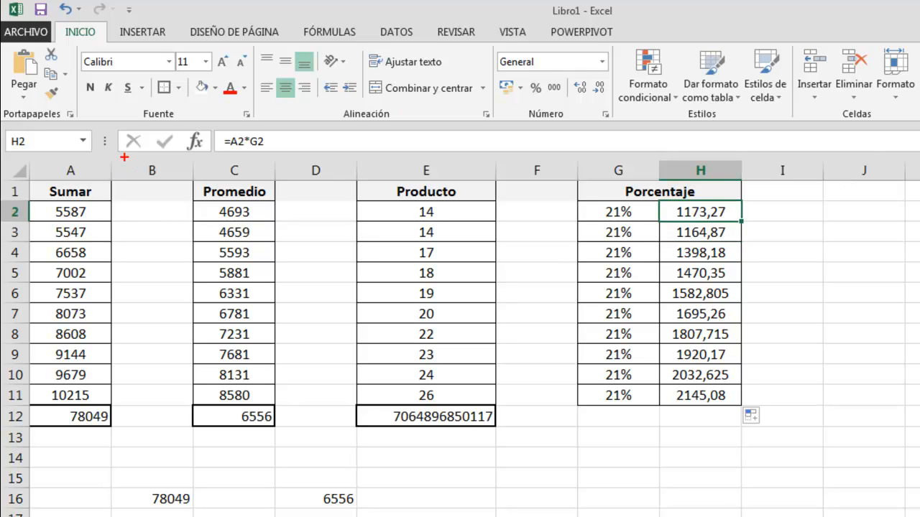
drag(223, 127, 288, 152)
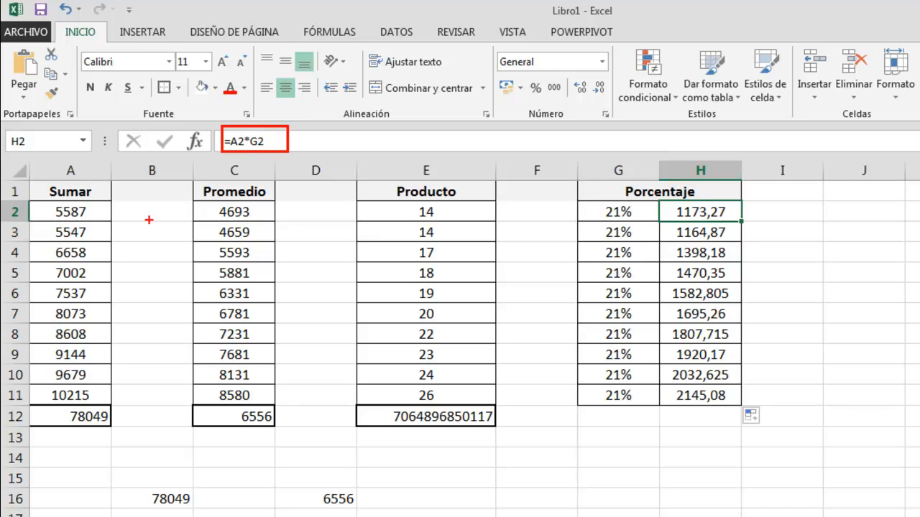
drag(30, 201, 96, 223)
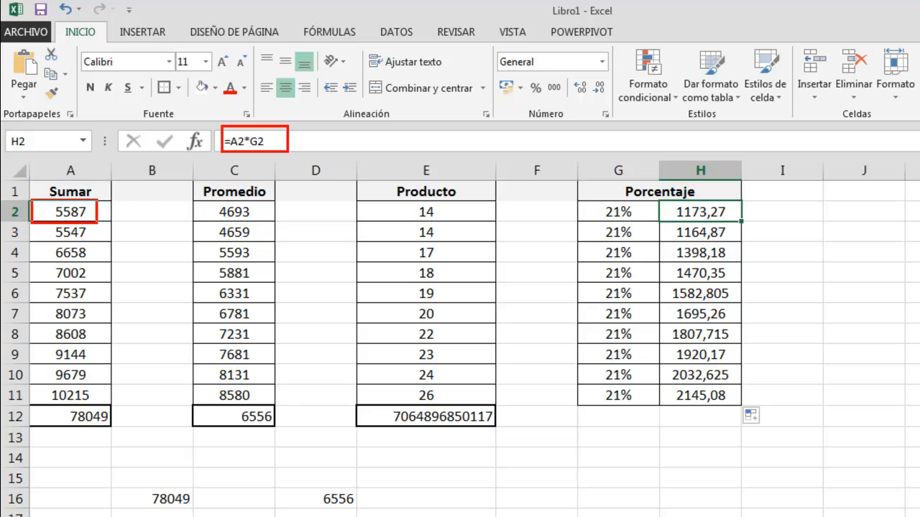
drag(585, 199, 626, 222)
key(Escape)
key(ctrl+2)
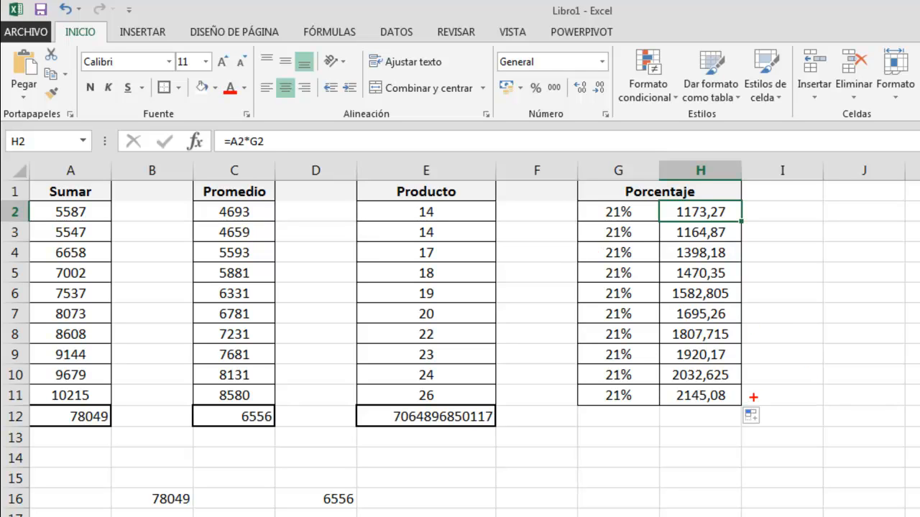
drag(753, 397, 754, 223)
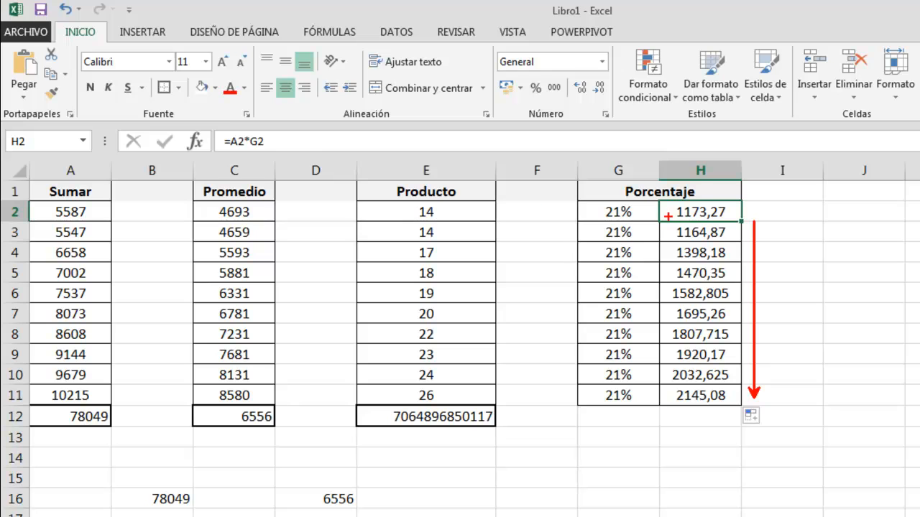
drag(218, 129, 286, 149)
mouse_move(744, 233)
mouse_down()
mouse_move(774, 234)
mouse_move(794, 251)
mouse_up()
drag(737, 272, 793, 273)
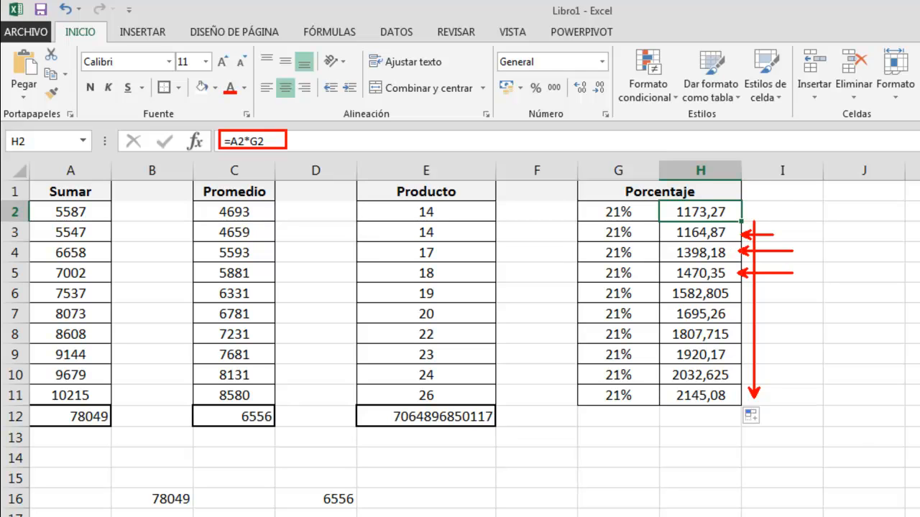
key(Escape)
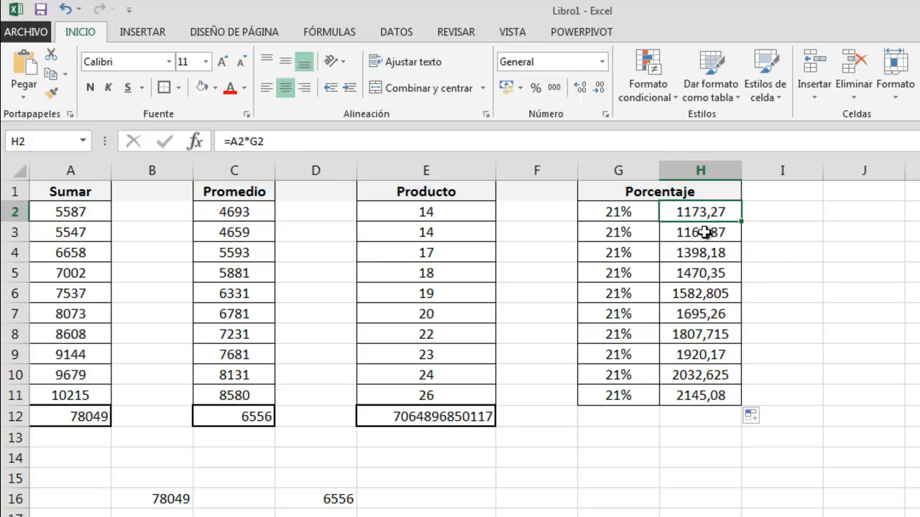
- Check how the row references change in the copied formulas from H3 to H9
click(704, 232)
click(704, 250)
click(704, 272)
click(703, 293)
click(701, 314)
click(701, 334)
click(701, 355)
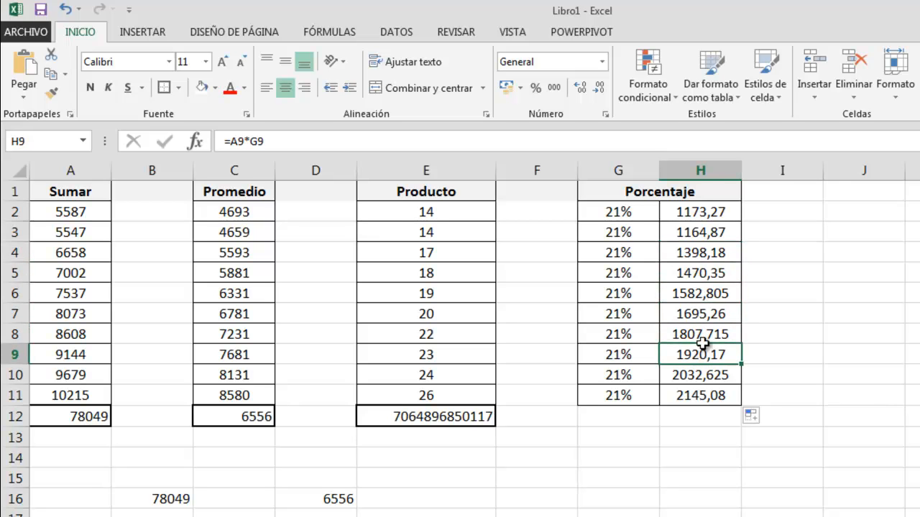
- Compare the formulas in H2 through H7 row by row, and review the source cells A2 and G2 used by H2
click(702, 214)
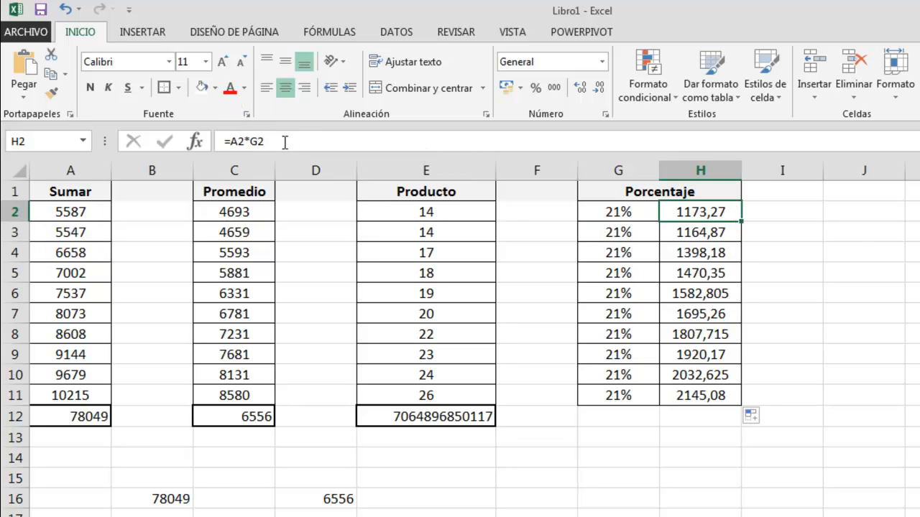
click(701, 234)
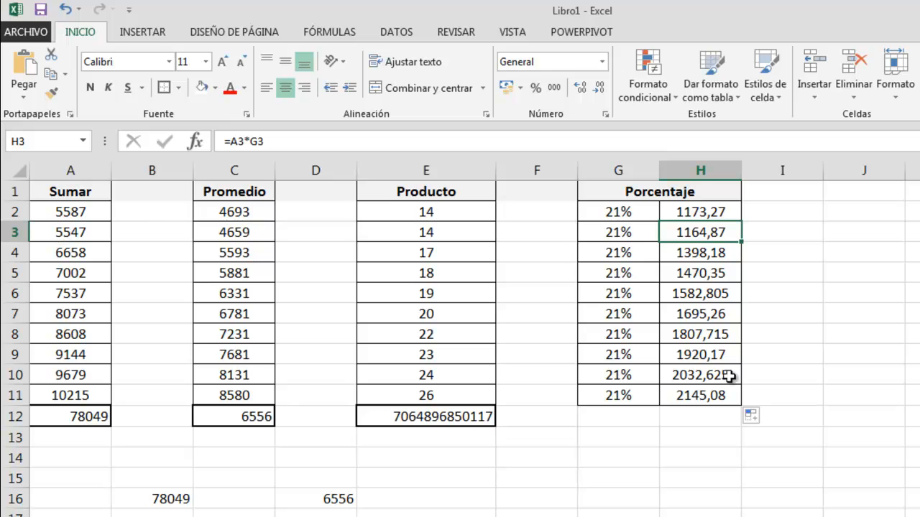
key(Down)
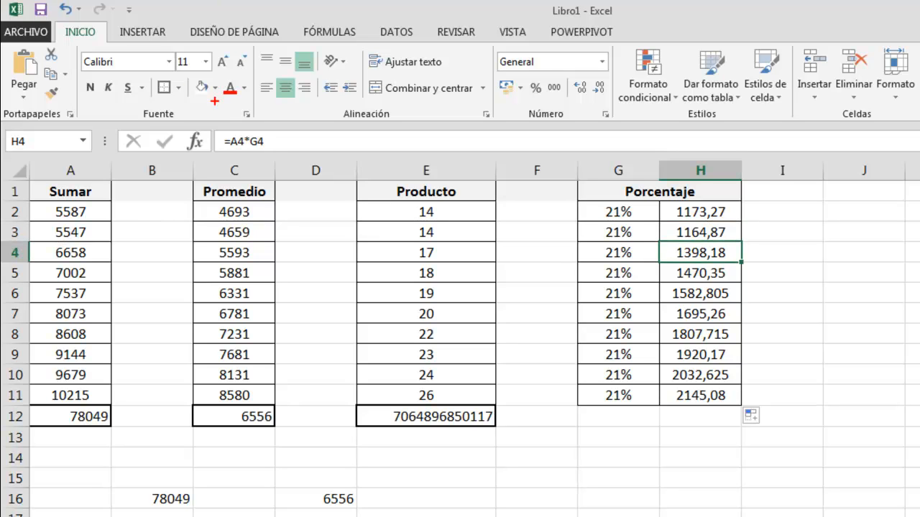
mouse_move(216, 130)
mouse_down()
mouse_move(234, 147)
mouse_move(281, 155)
mouse_move(351, 115)
mouse_up()
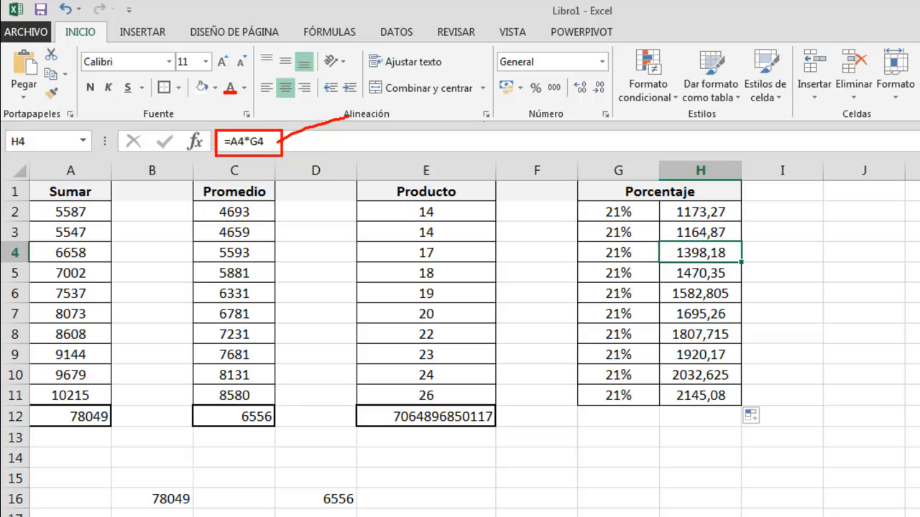
key(Escape)
key(Down)
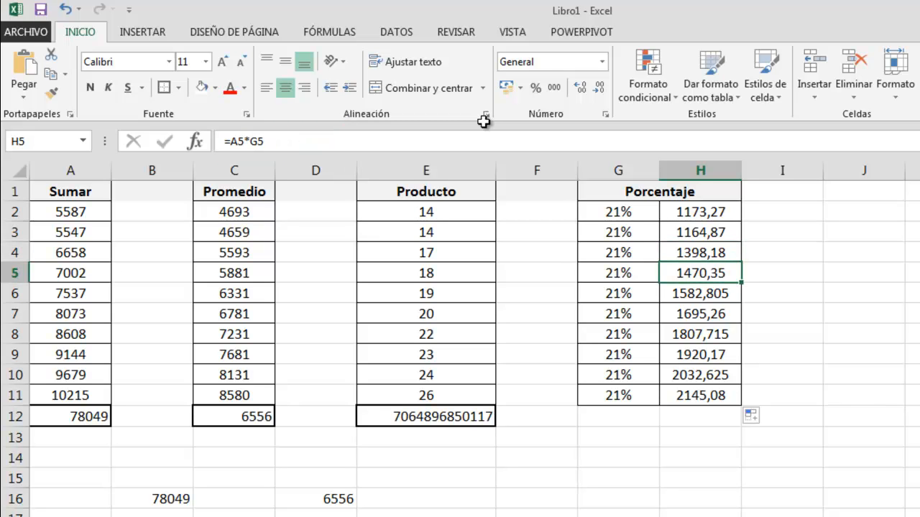
key(Down)
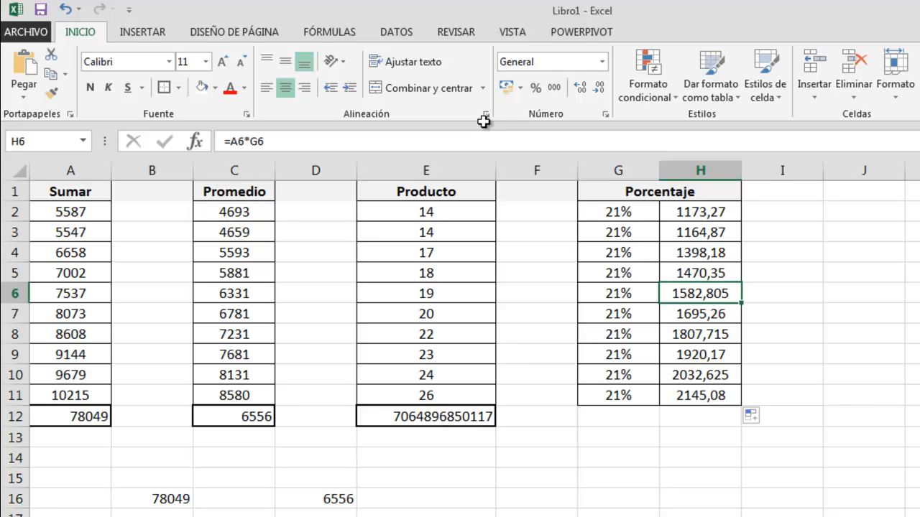
key(Down)
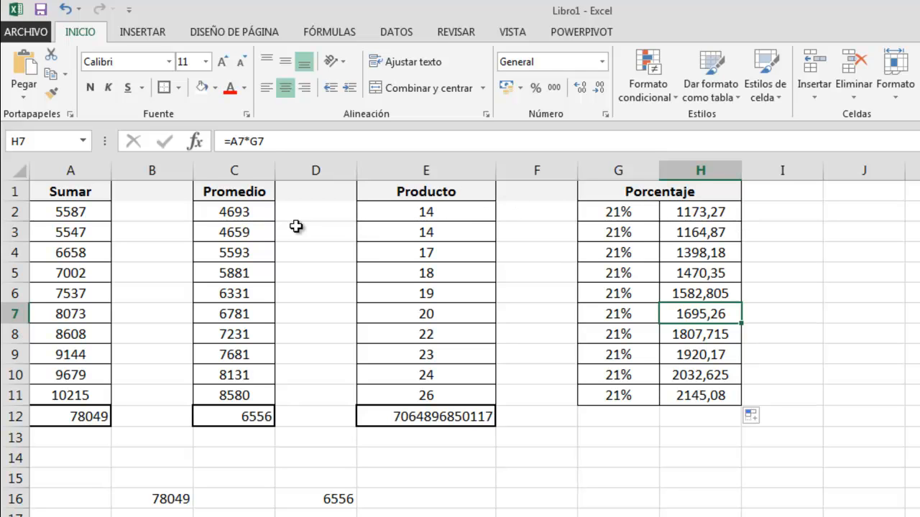
click(68, 208)
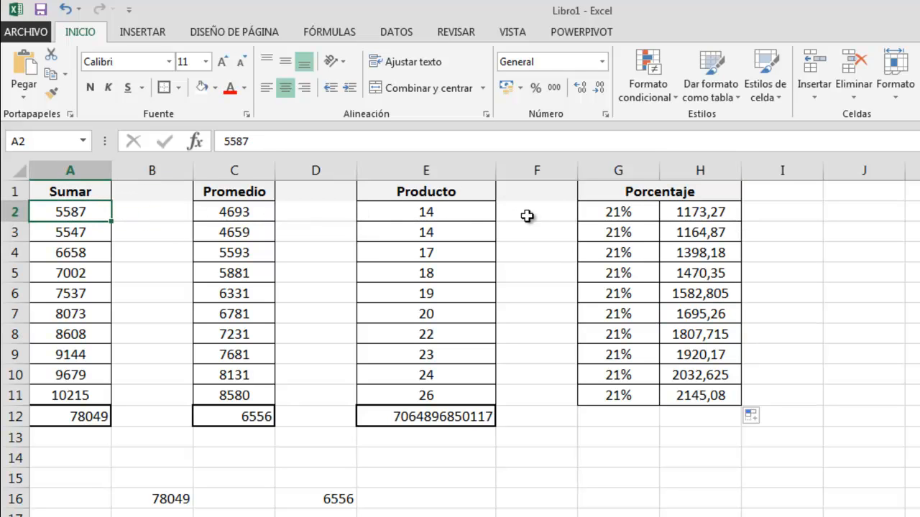
click(617, 212)
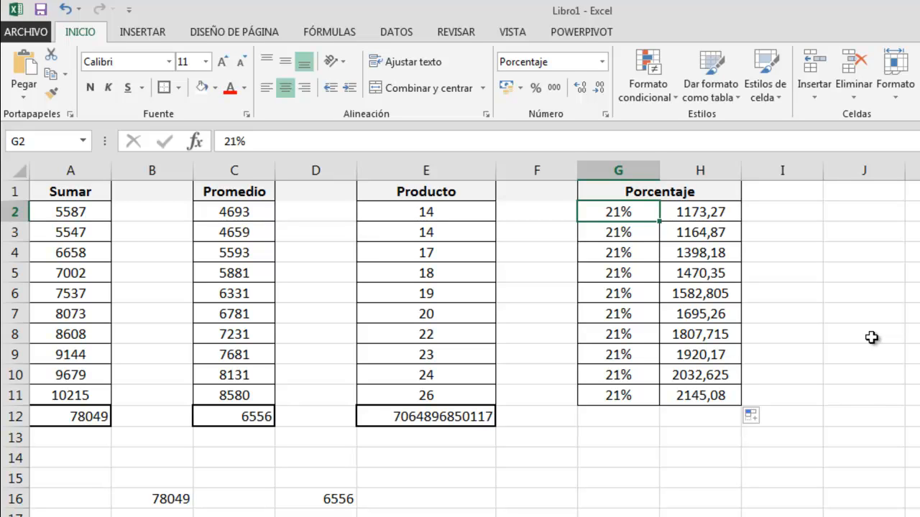
click(739, 212)
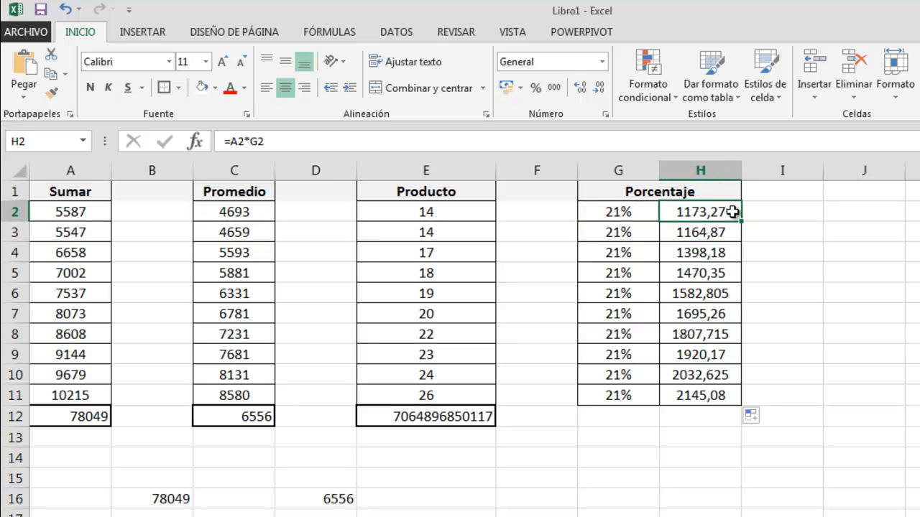